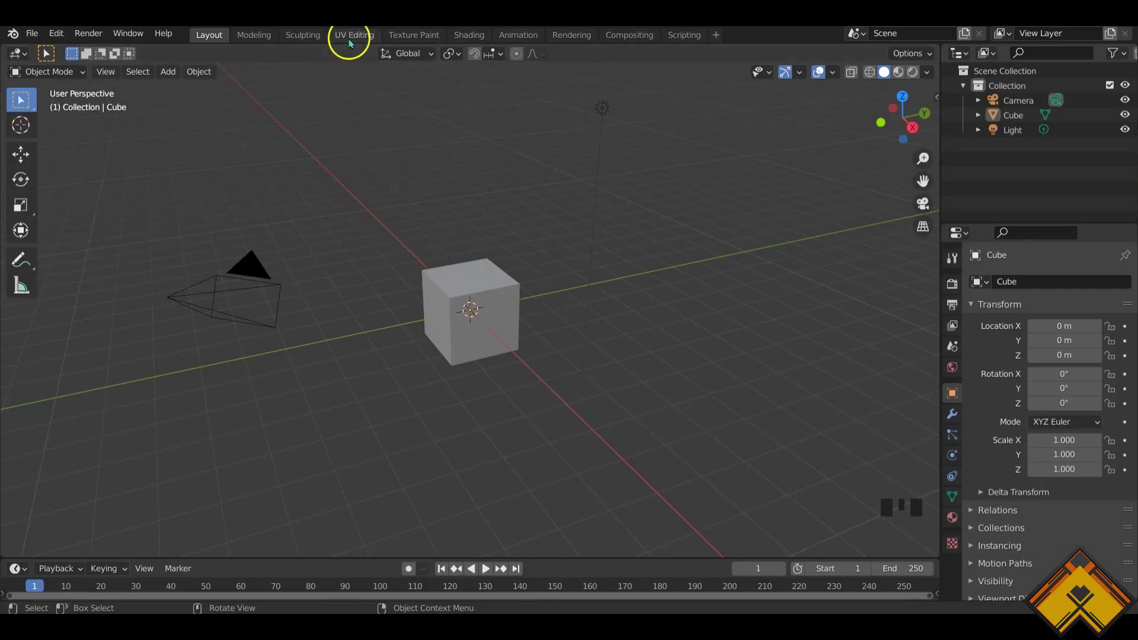
- In the Shading workspace, switch the node editor to edit the World shader
left_click(468, 35)
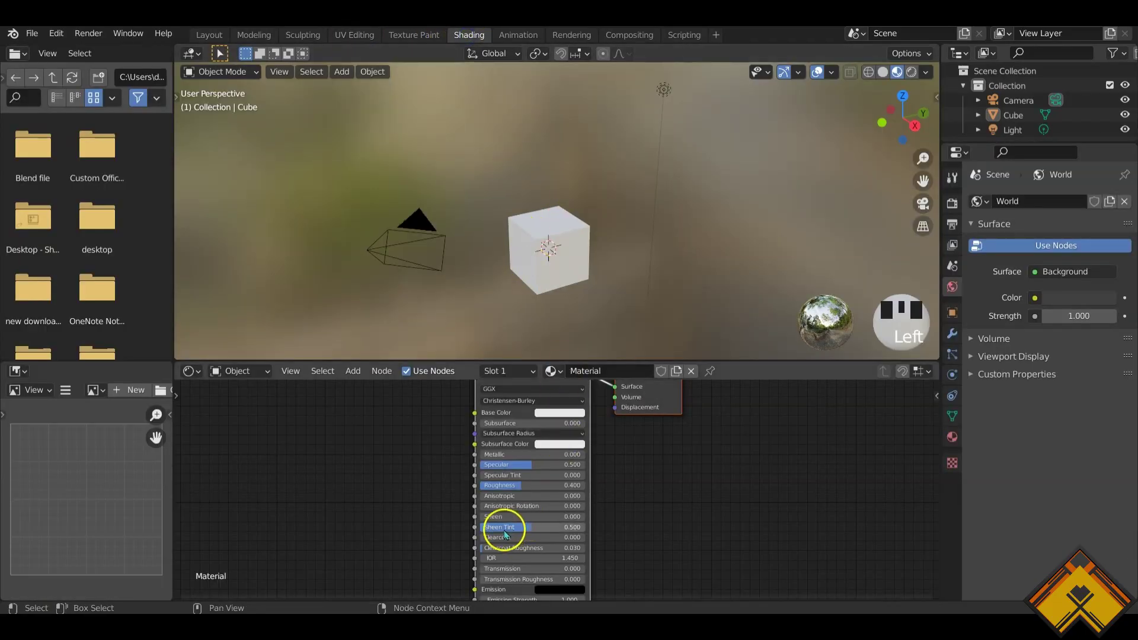
scroll(498, 508, "down", 2)
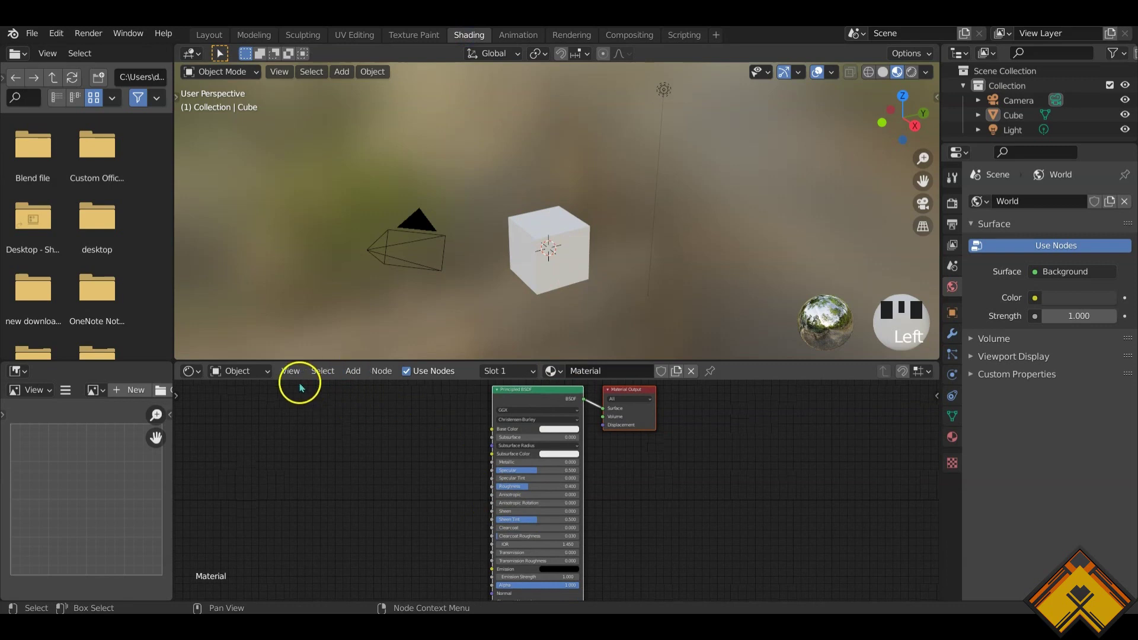
left_click(261, 371)
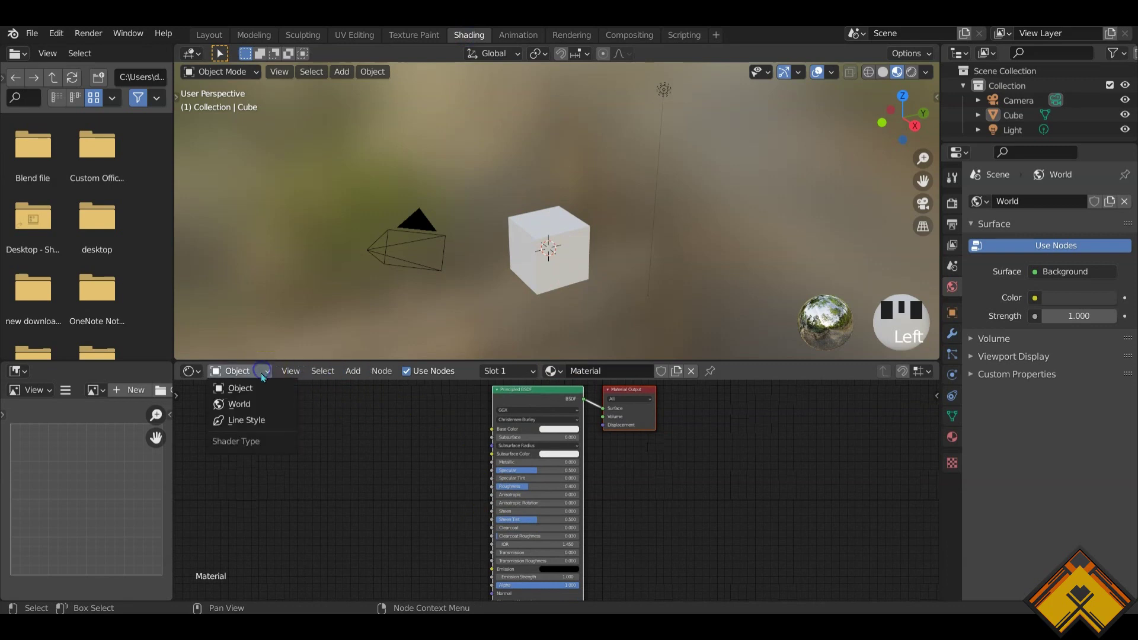
left_click(241, 405)
middle_click_drag(471, 420, 636, 486)
scroll(441, 487, "up", 2)
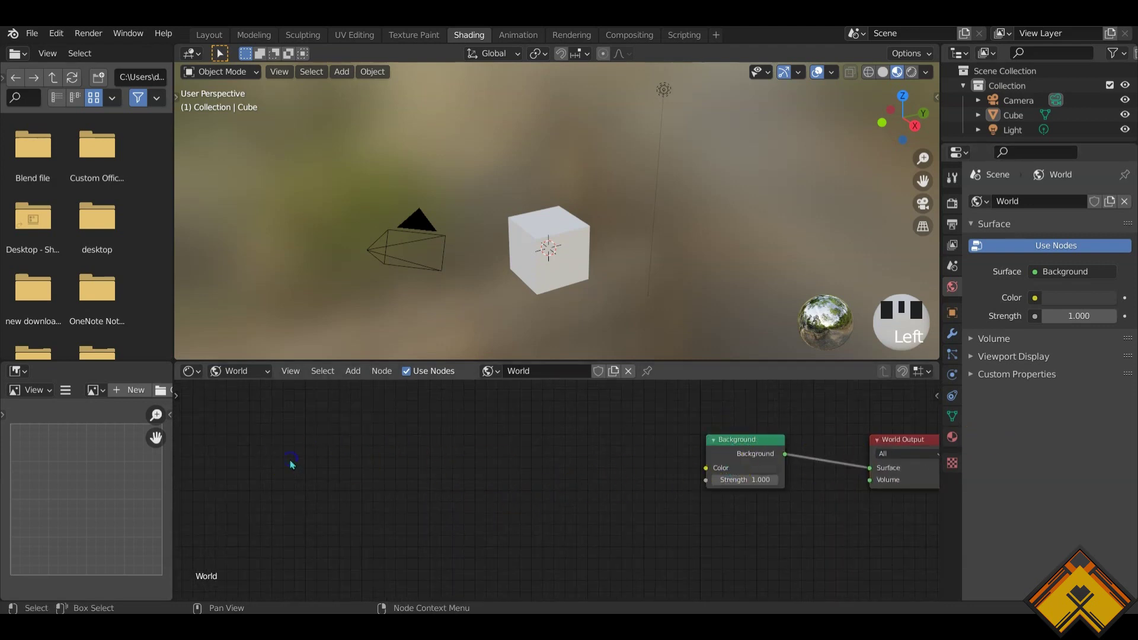
- Add a Texture Coordinate node at the far left with a Mapping node beside it
key("shift+a")
left_click(276, 445)
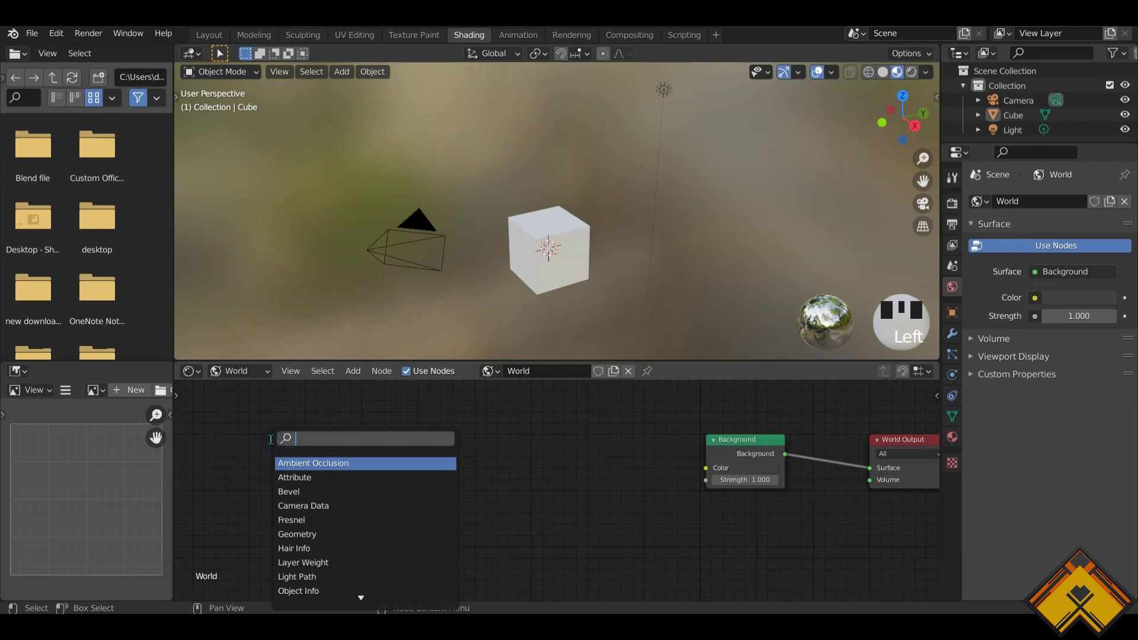
type("text")
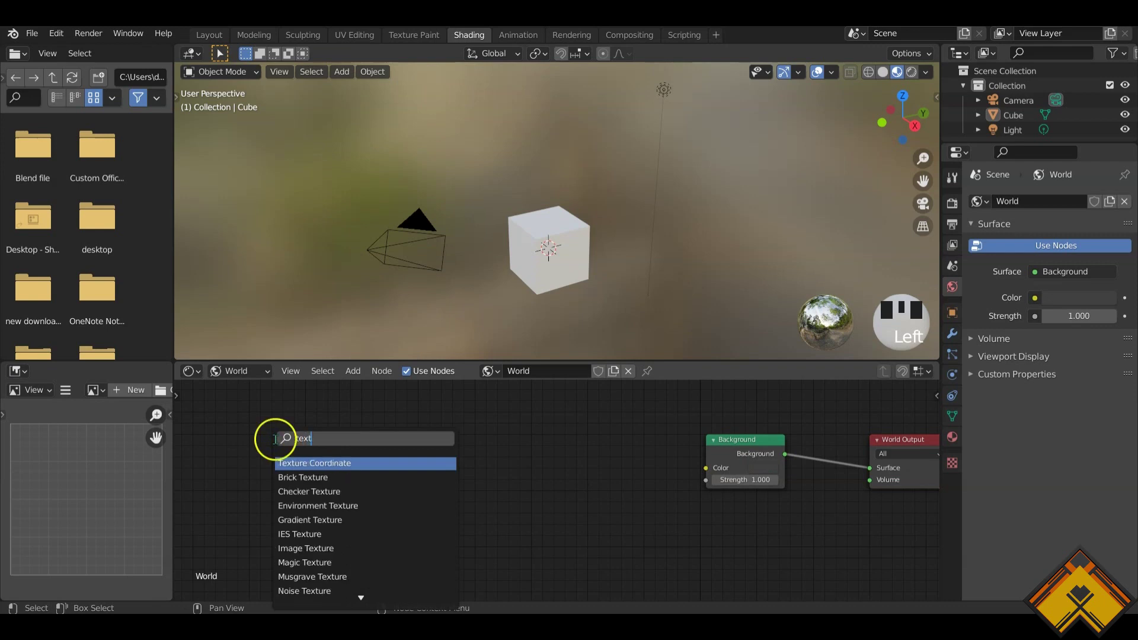
left_click(299, 462)
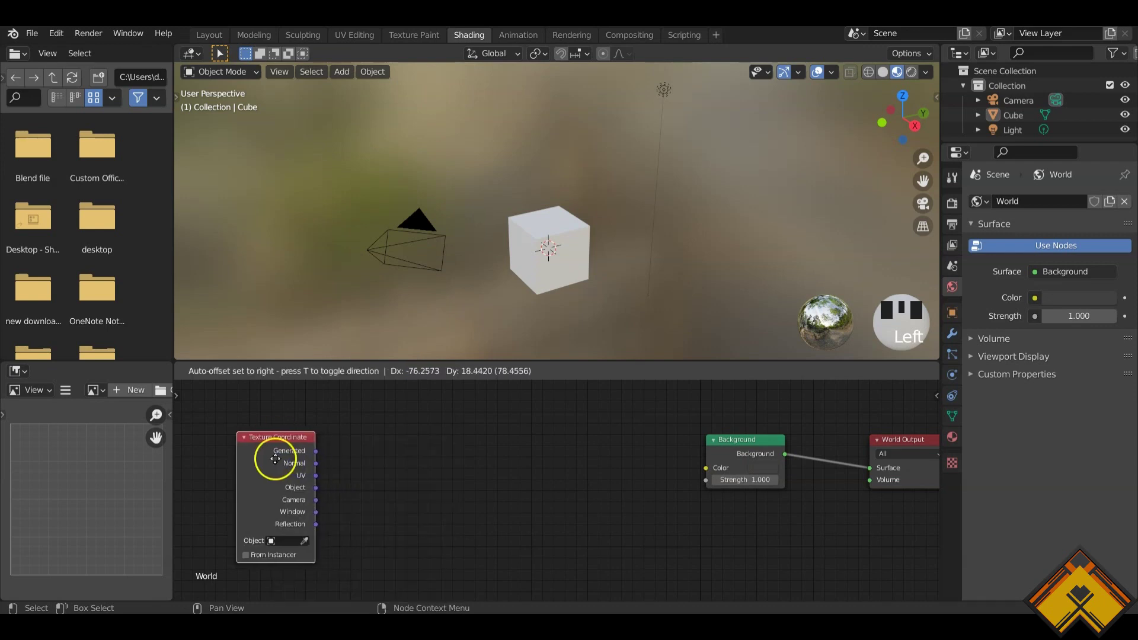
left_click(269, 455)
key("shift+a")
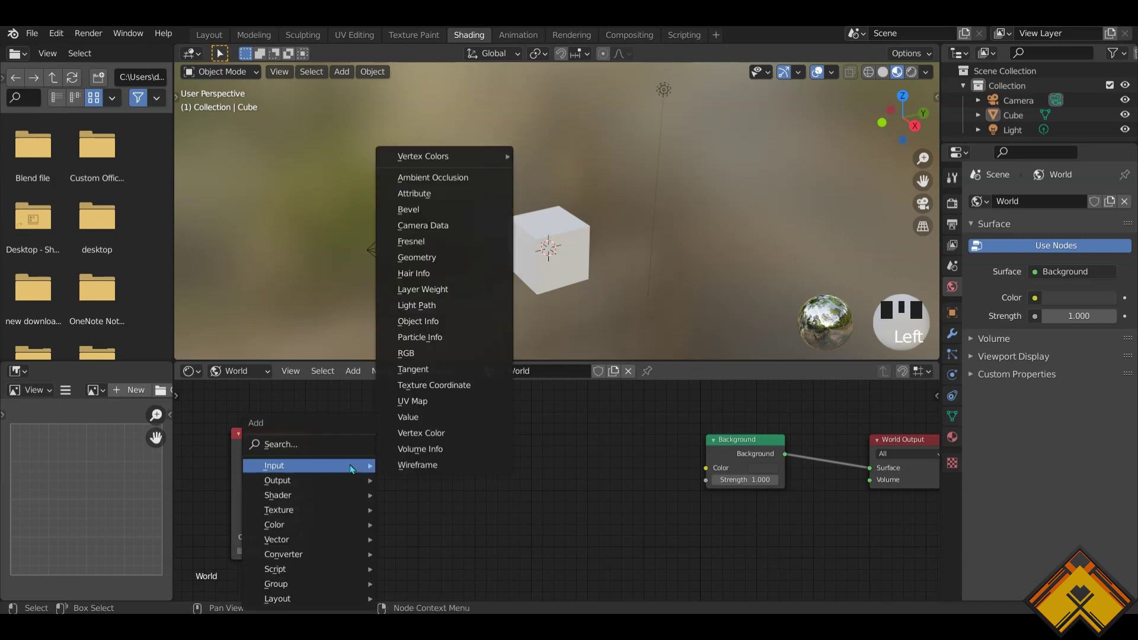
left_click(326, 445)
type("mapp")
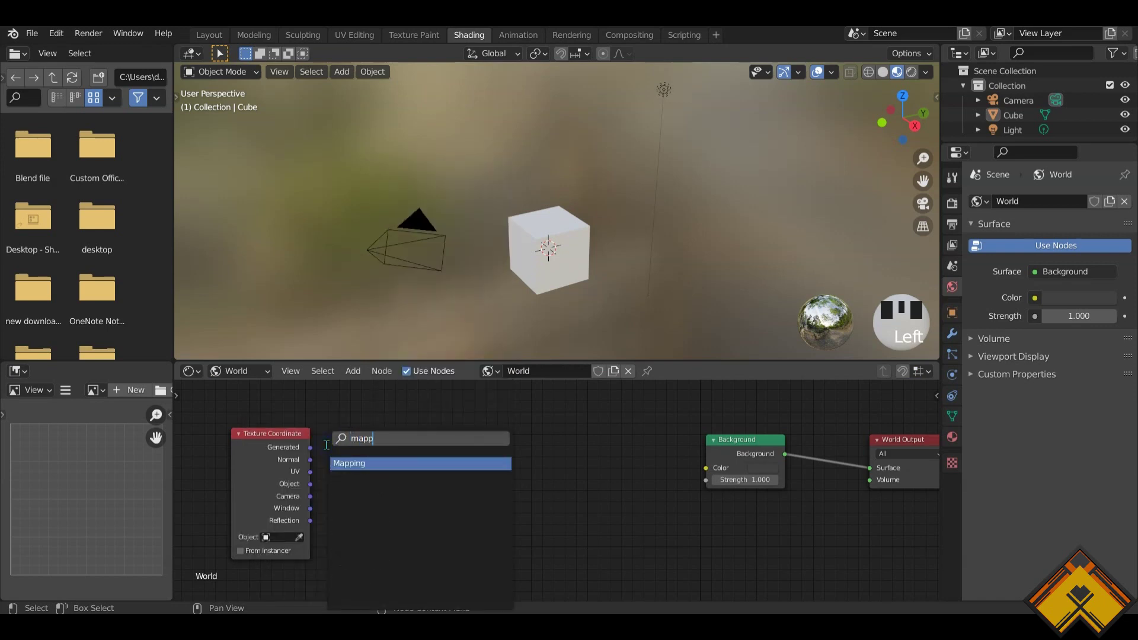
key("Return")
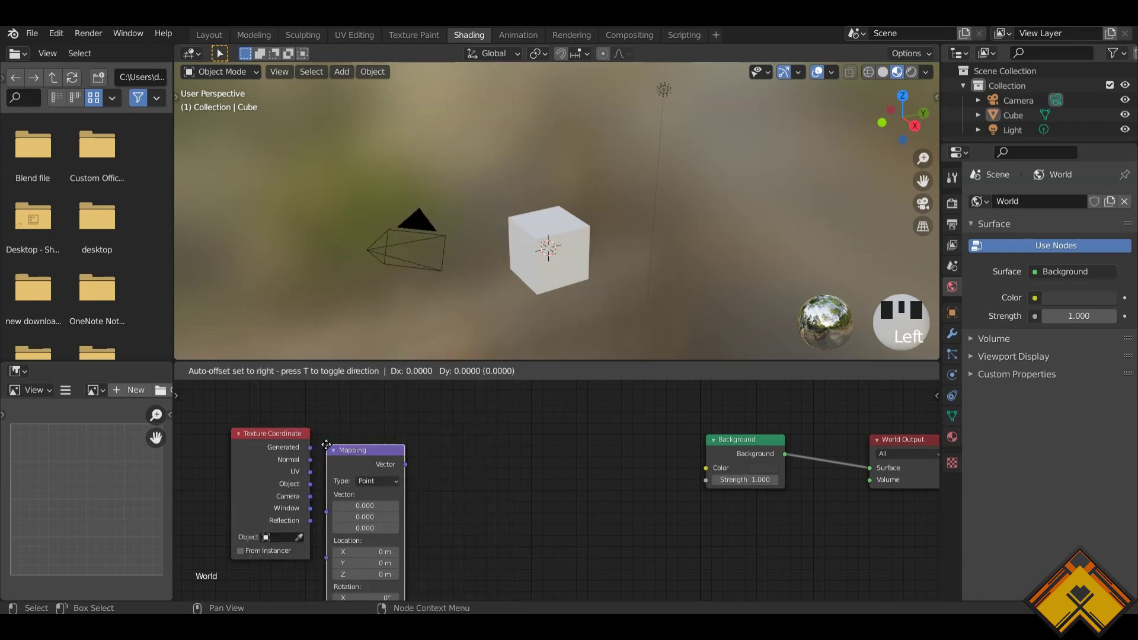
left_click(332, 425)
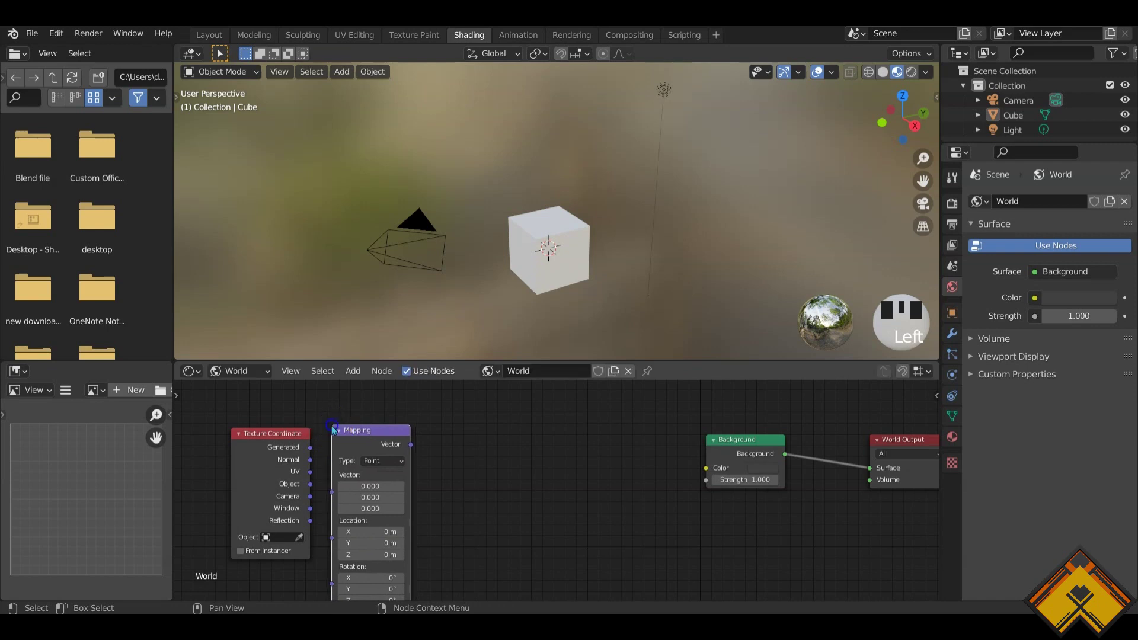
left_click(462, 478)
- Add a Noise Texture node after Mapping and a ColorRamp node before Background
key("shift+a")
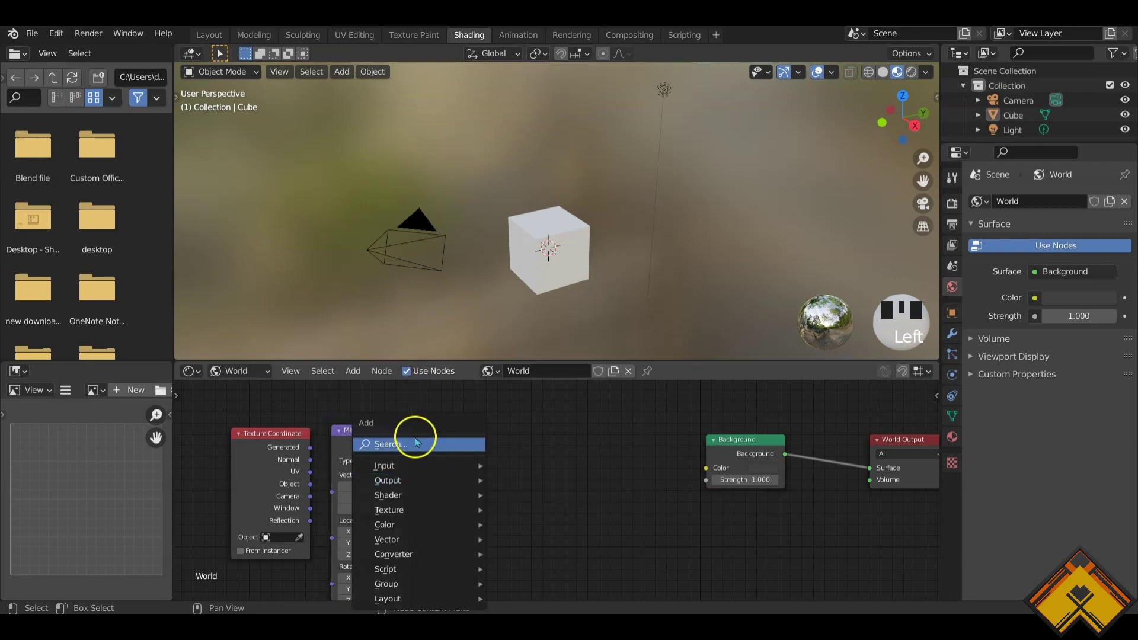
left_click(414, 437)
type("noise")
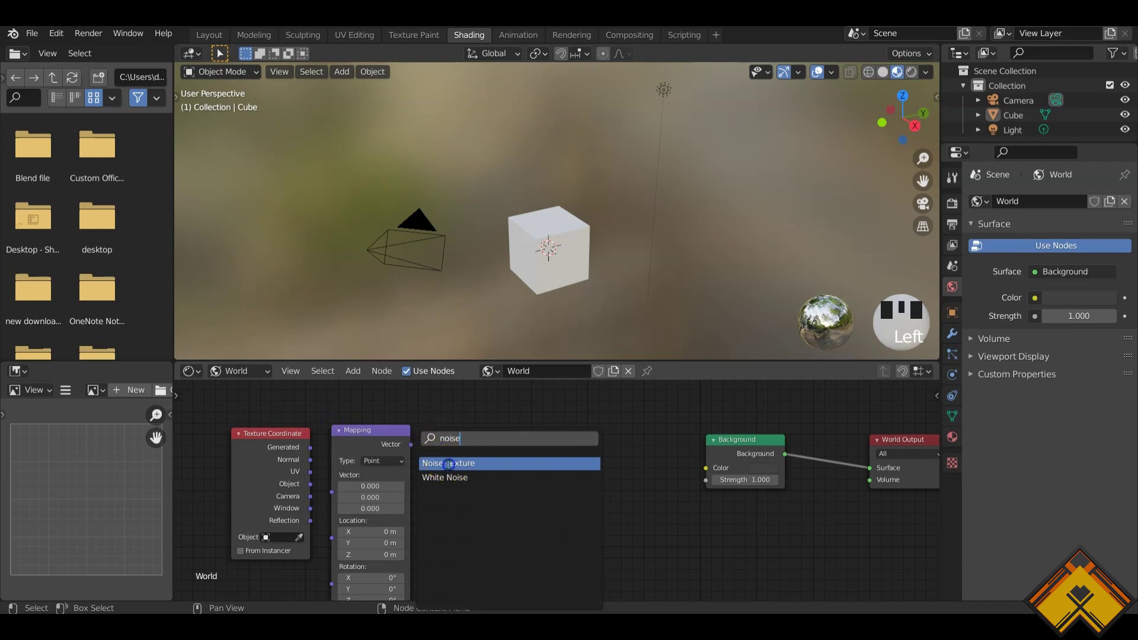
left_click(448, 464)
left_click(463, 452)
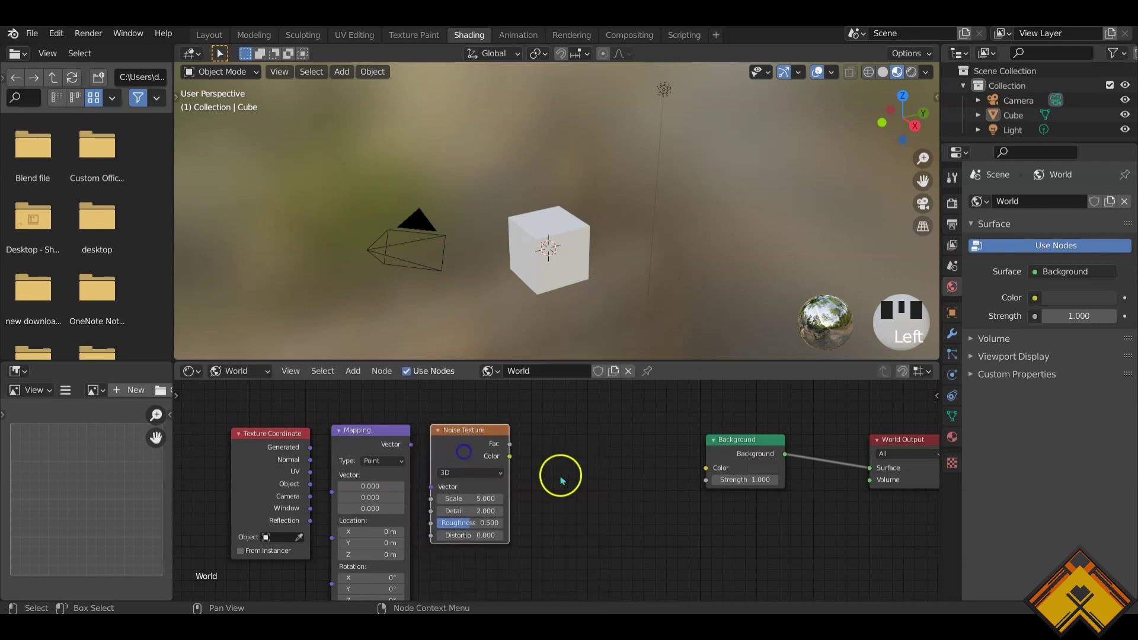
key("shift+a")
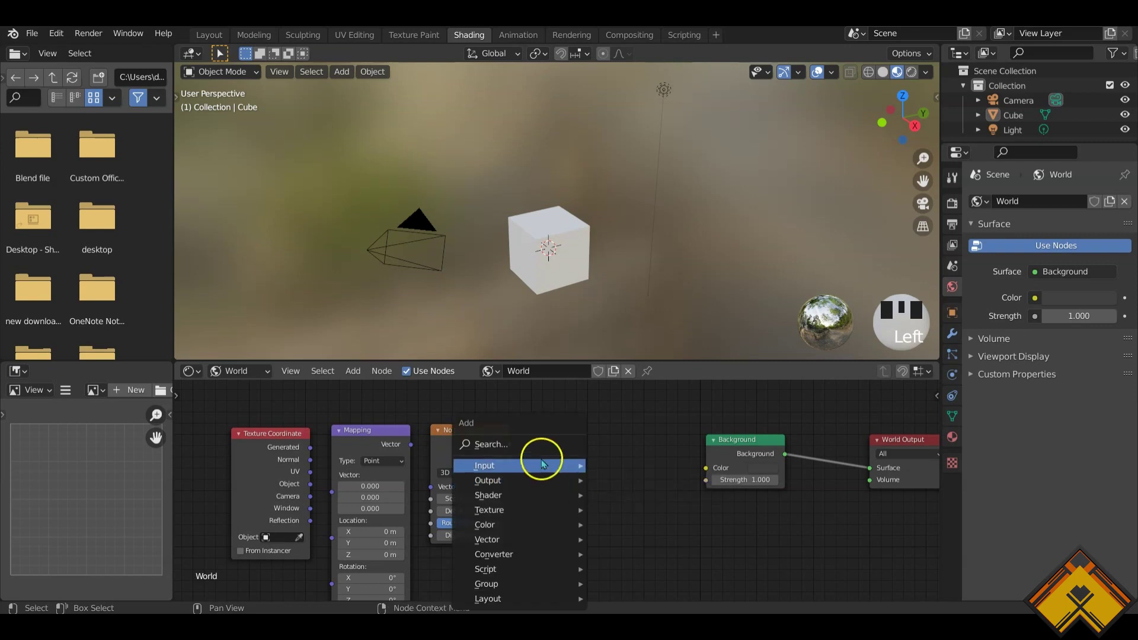
left_click(536, 444)
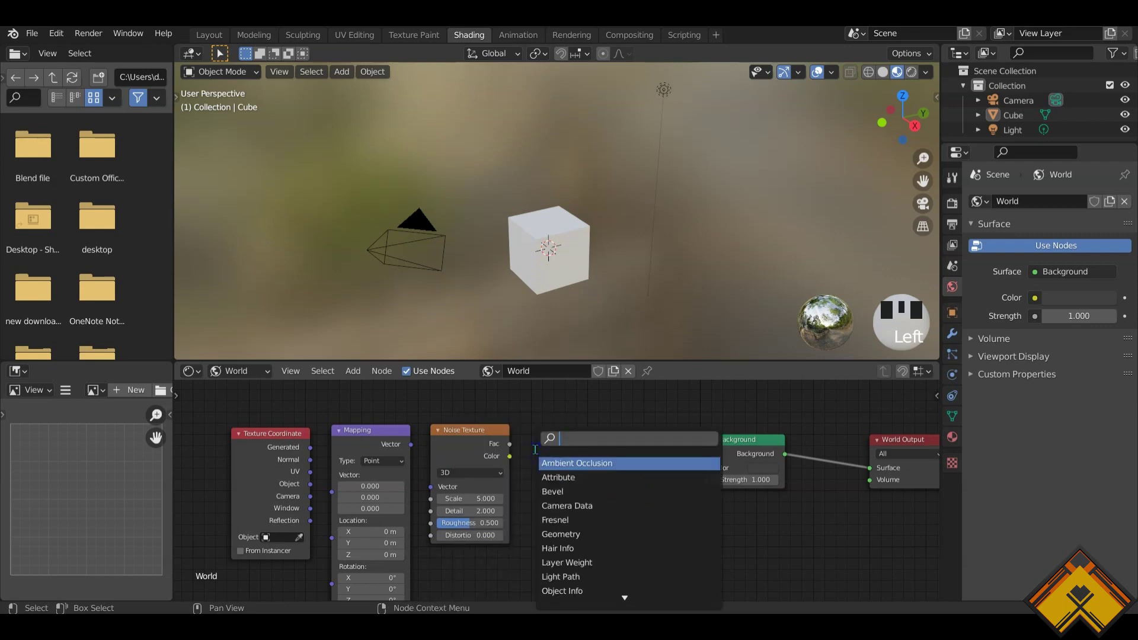
type("colo")
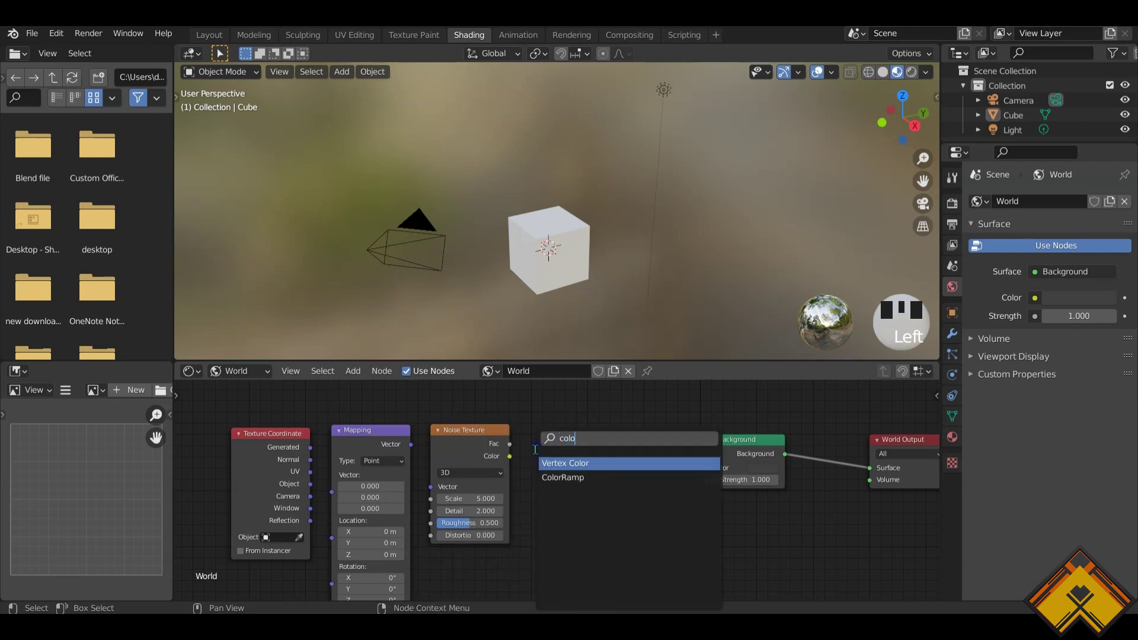
left_click(556, 476)
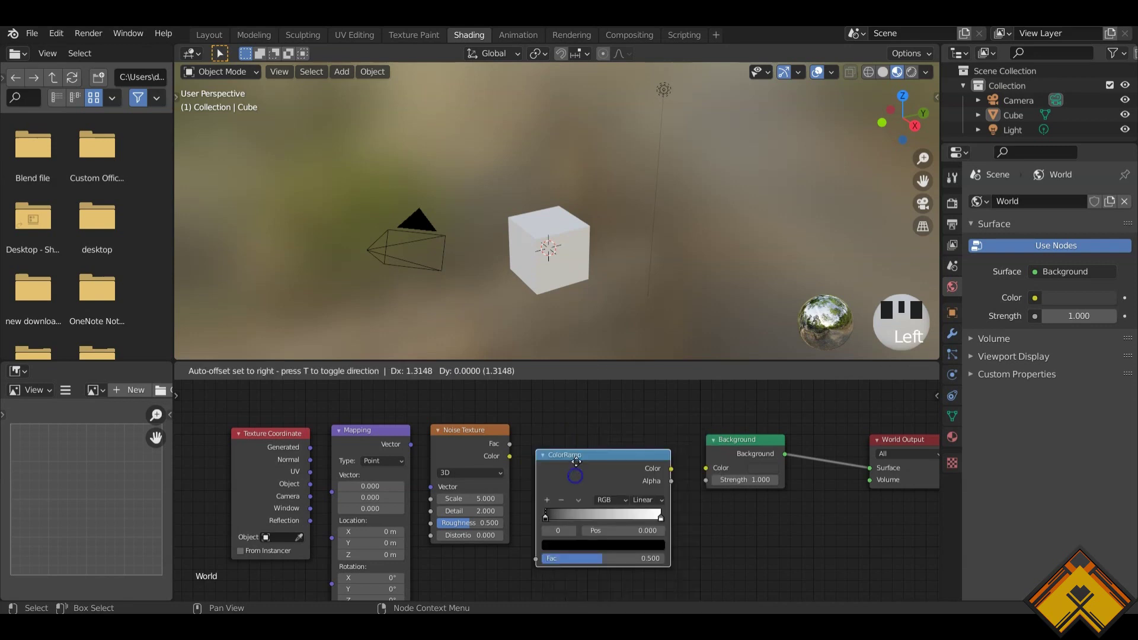
left_click(579, 452)
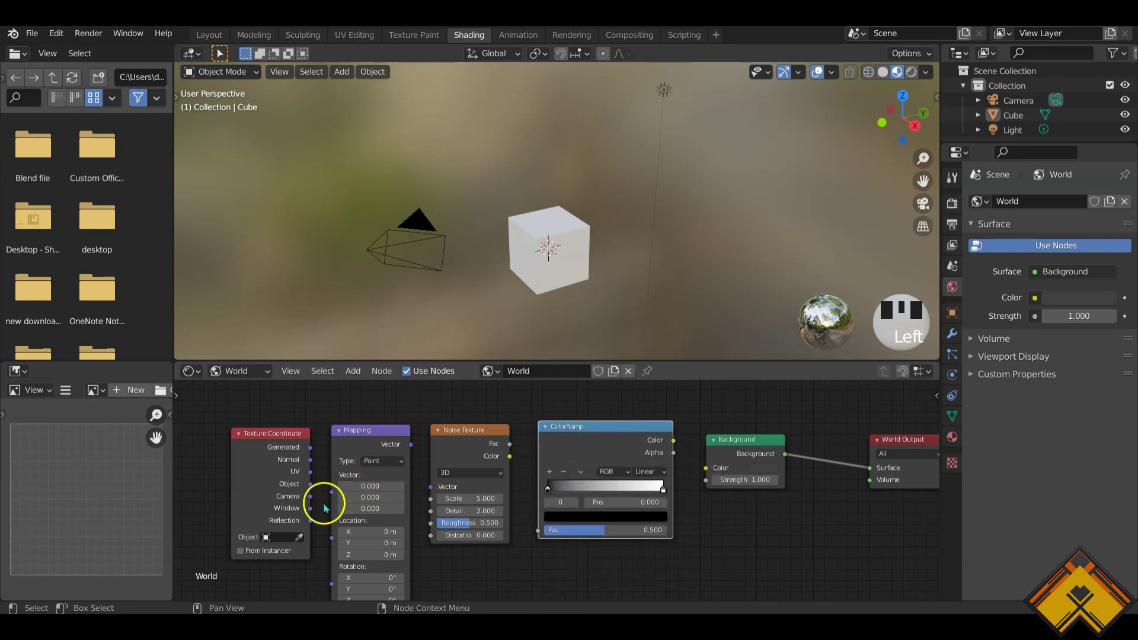
- Link Object to Mapping, Mapping to Noise Vector, Noise Fac to ColorRamp, ColorRamp to Background Color
left_click_drag(311, 485, 330, 500)
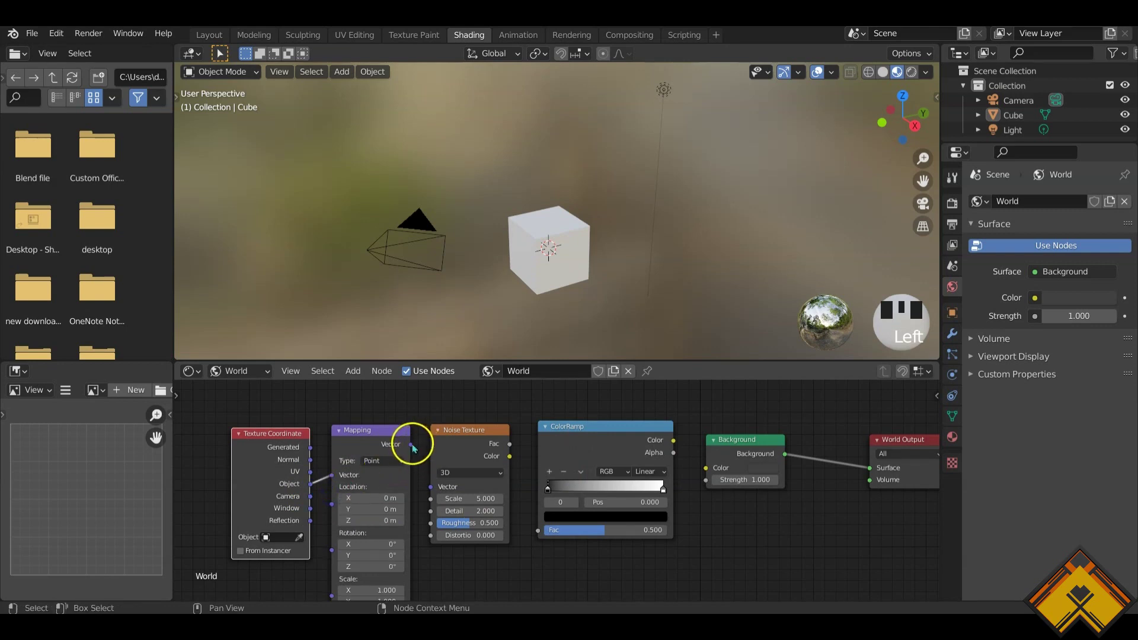
left_click_drag(412, 445, 430, 486)
left_click(509, 455)
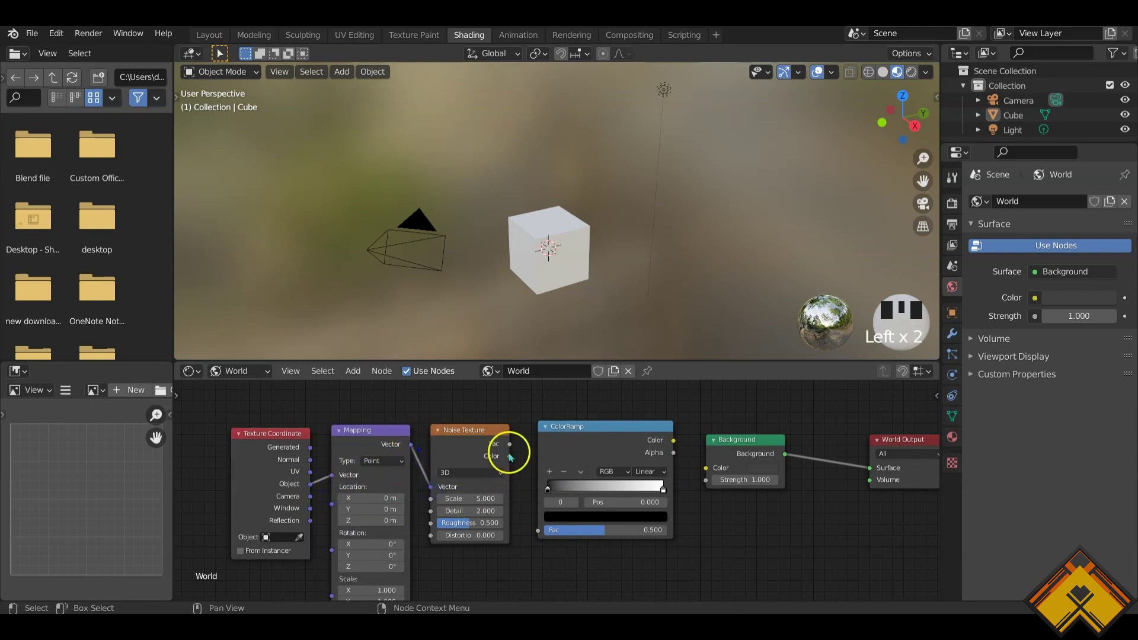
left_click_drag(509, 445, 538, 530)
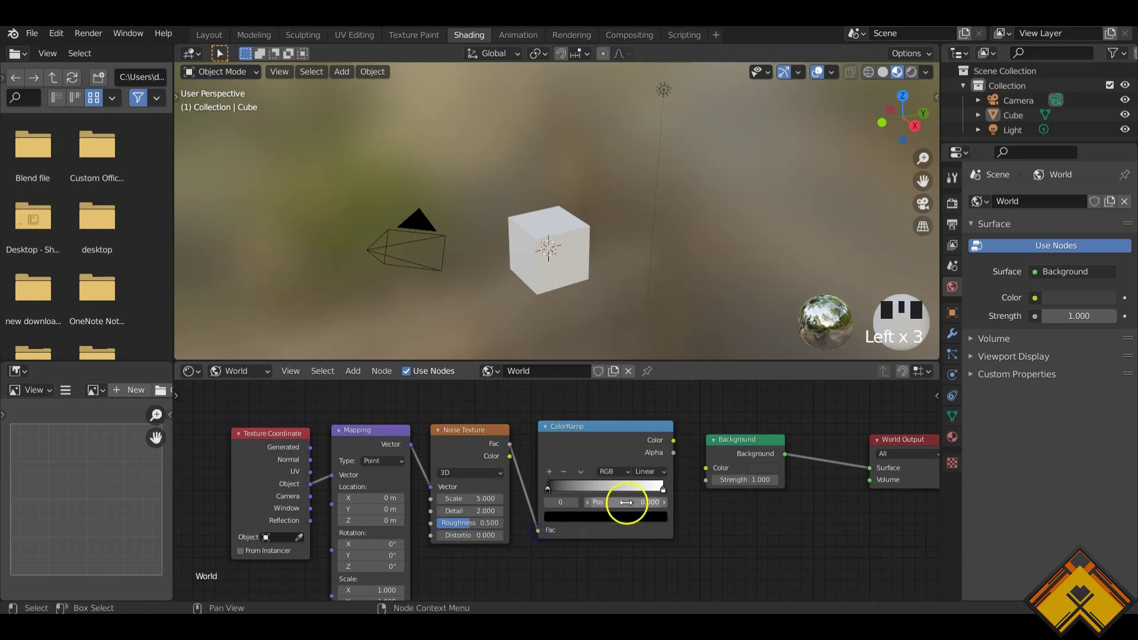
left_click_drag(674, 441, 706, 468)
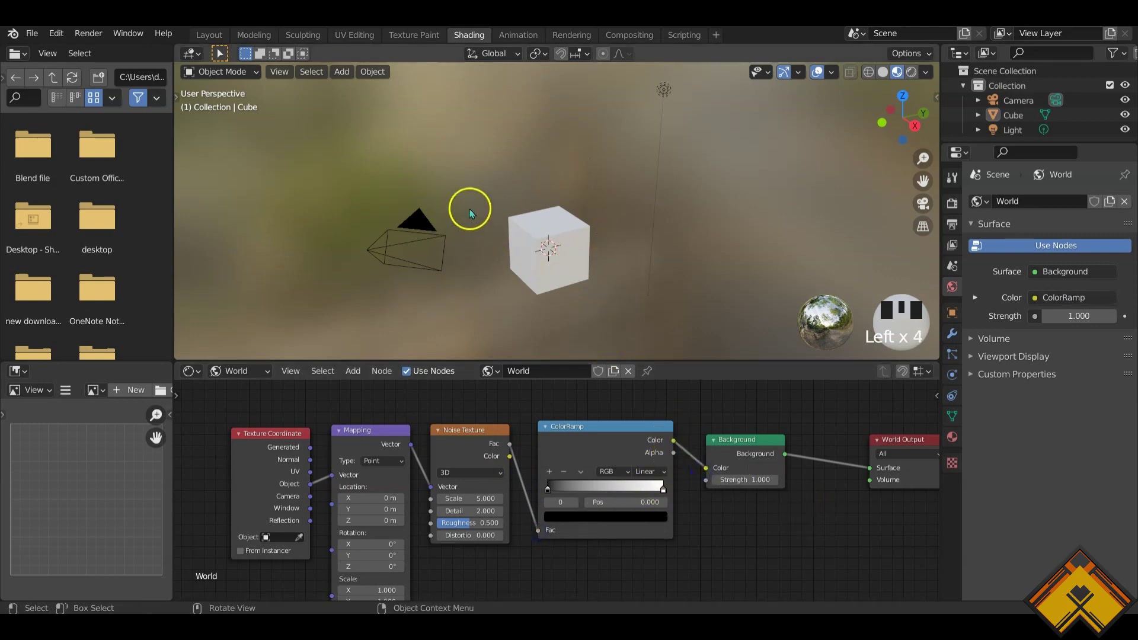
- Use rendered shading, set Noise Texture Scale to 250 and move the ColorRamp black stop to 0.703
key("z")
left_click(466, 124)
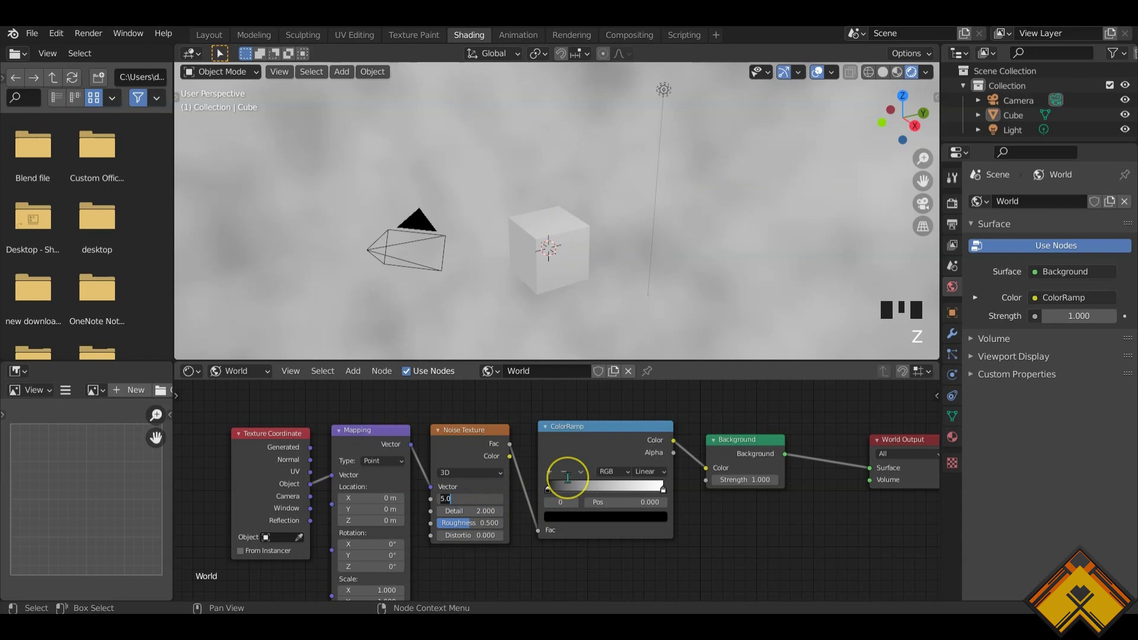
key("Return")
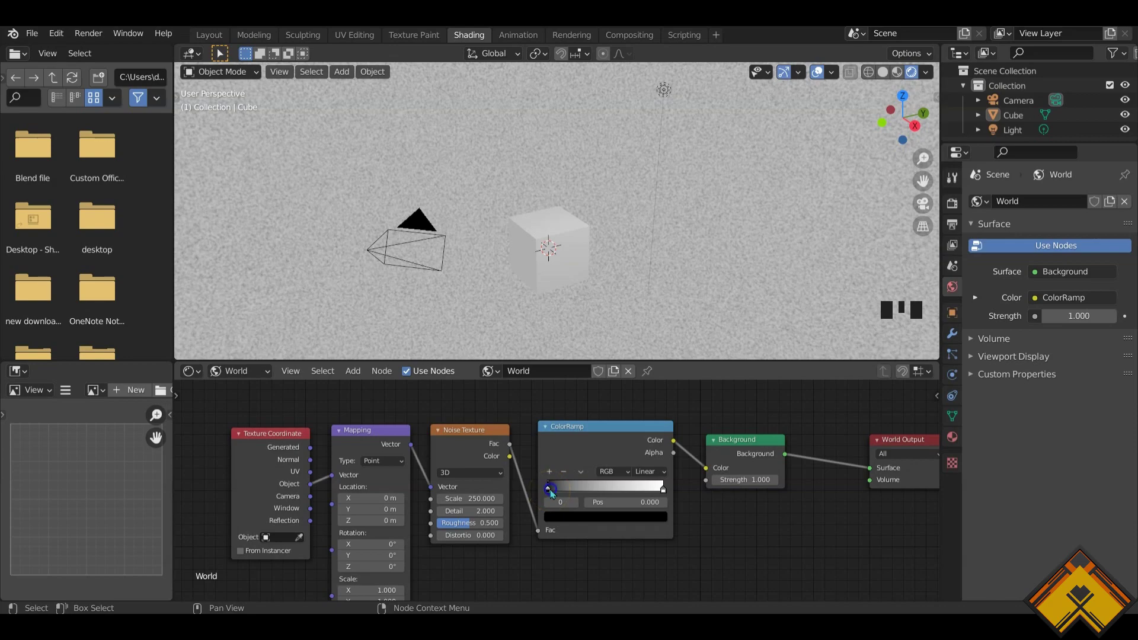
left_click_drag(570, 494, 632, 494)
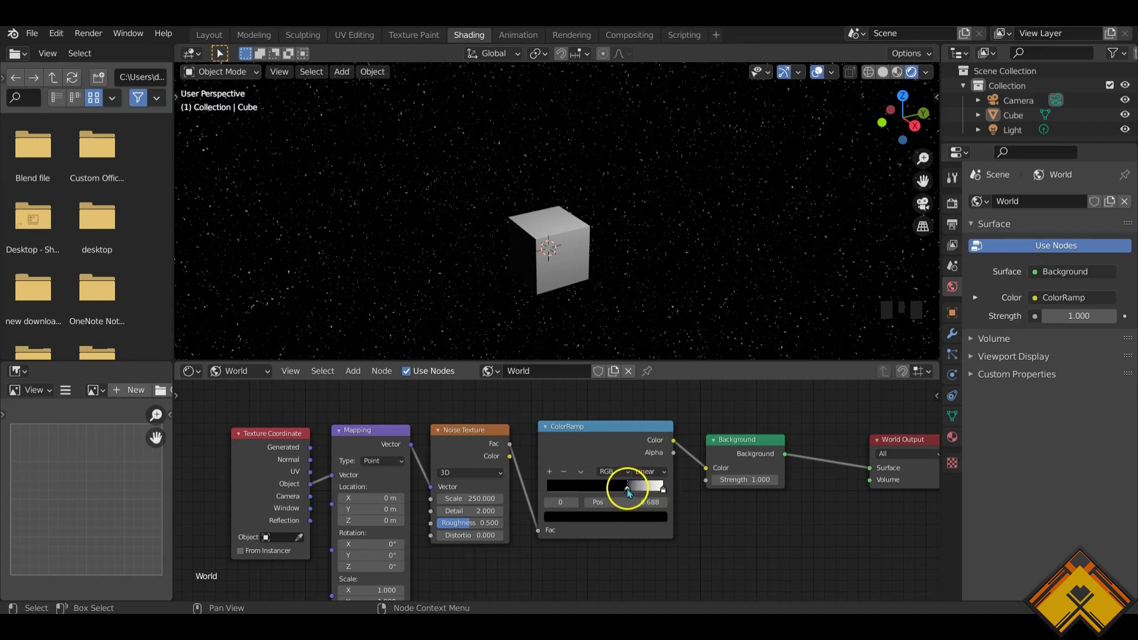
left_click_drag(628, 492, 687, 496)
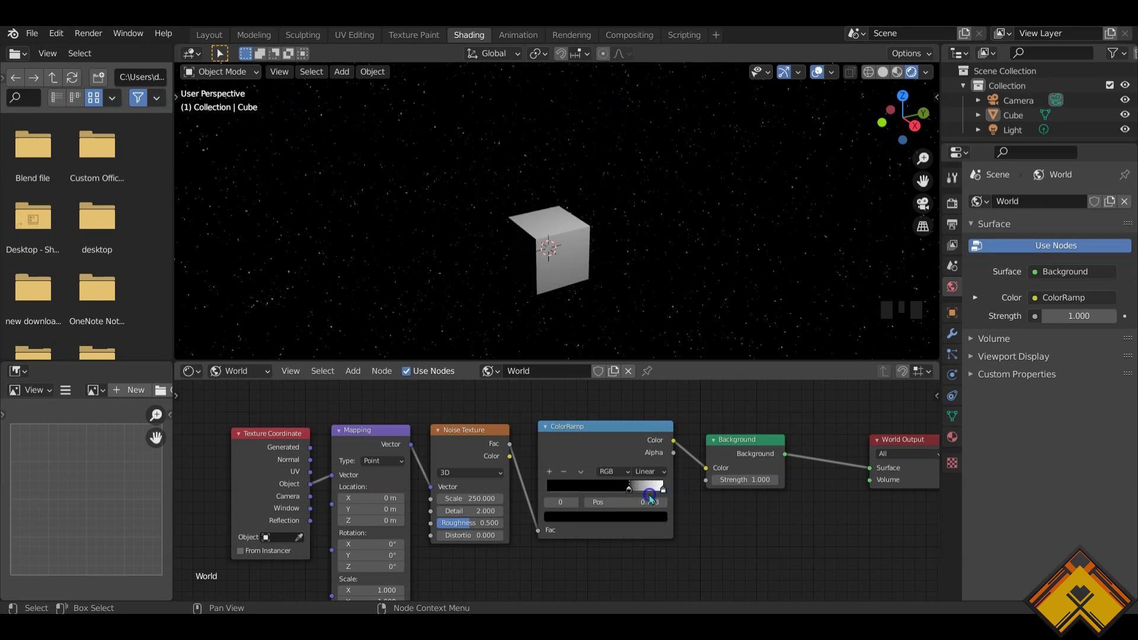
middle_click_drag(653, 295, 606, 272)
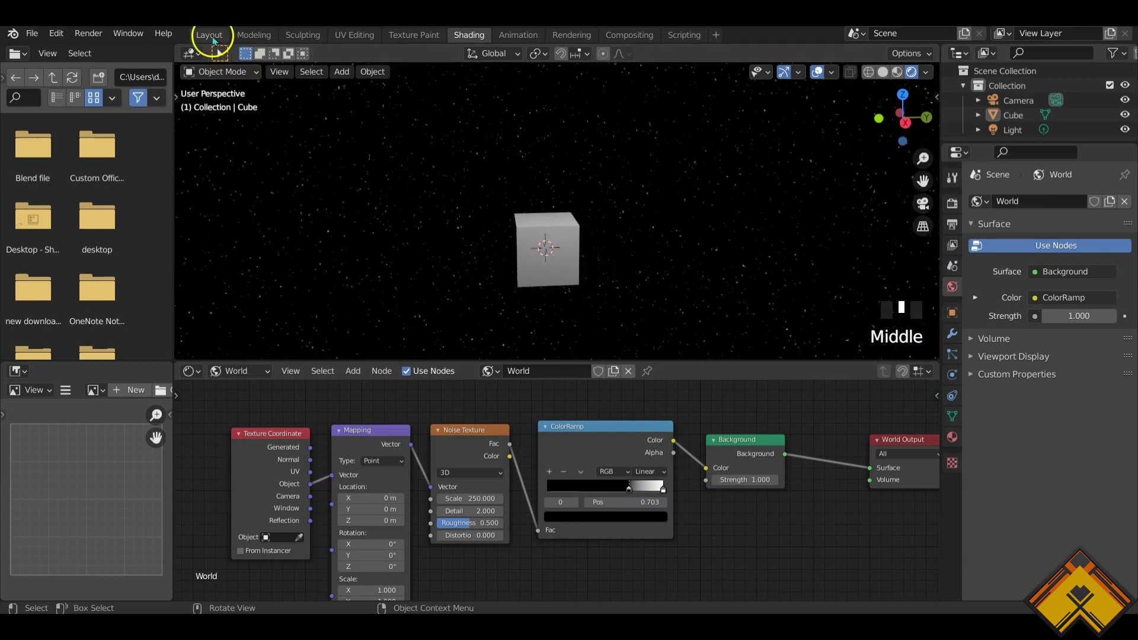
- Return to the Layout workspace with its viewport in Rendered shading, framing the cube against the stars
left_click(209, 36)
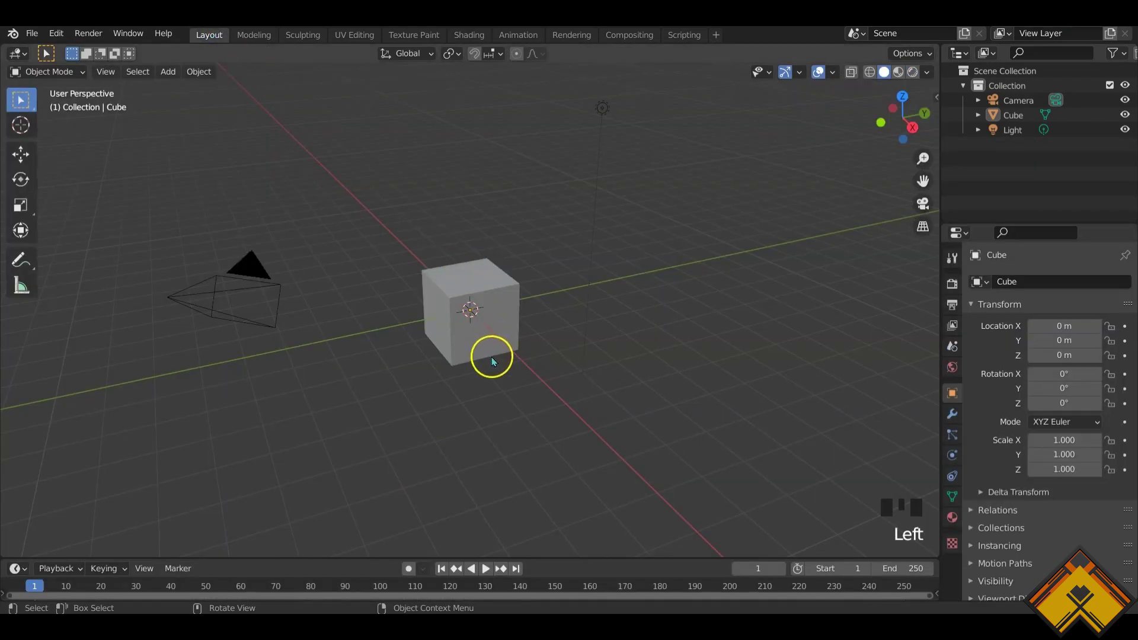
middle_click_drag(492, 361, 495, 339)
key("z")
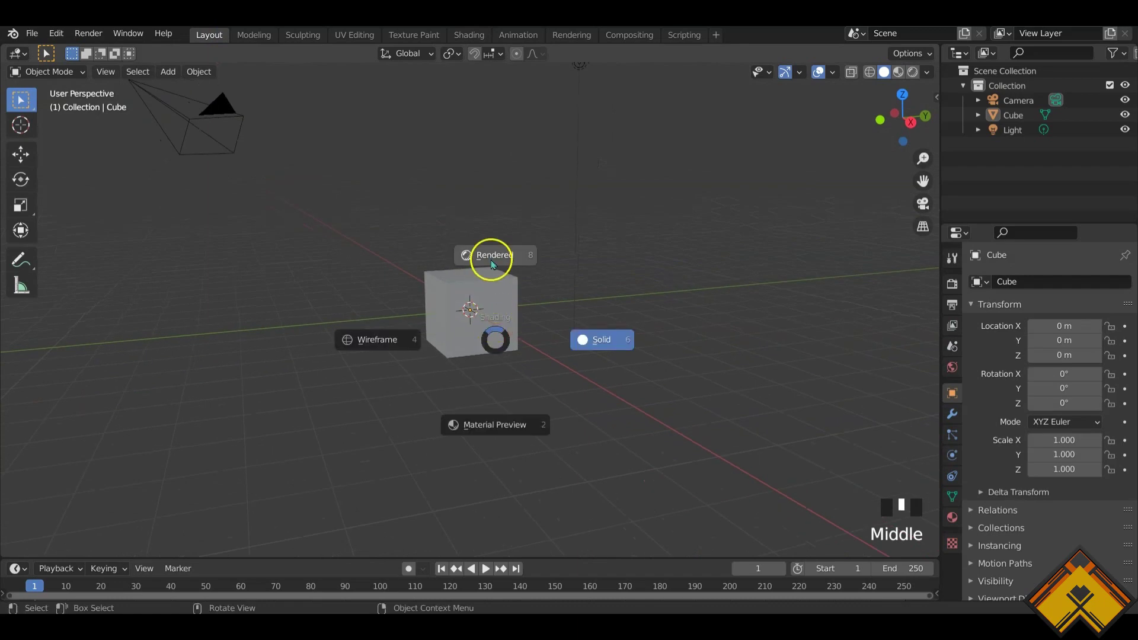
left_click(492, 260)
scroll(508, 347, "down", 2)
middle_click_drag(508, 297, 538, 330, "shift")
scroll(541, 335, "down", 1)
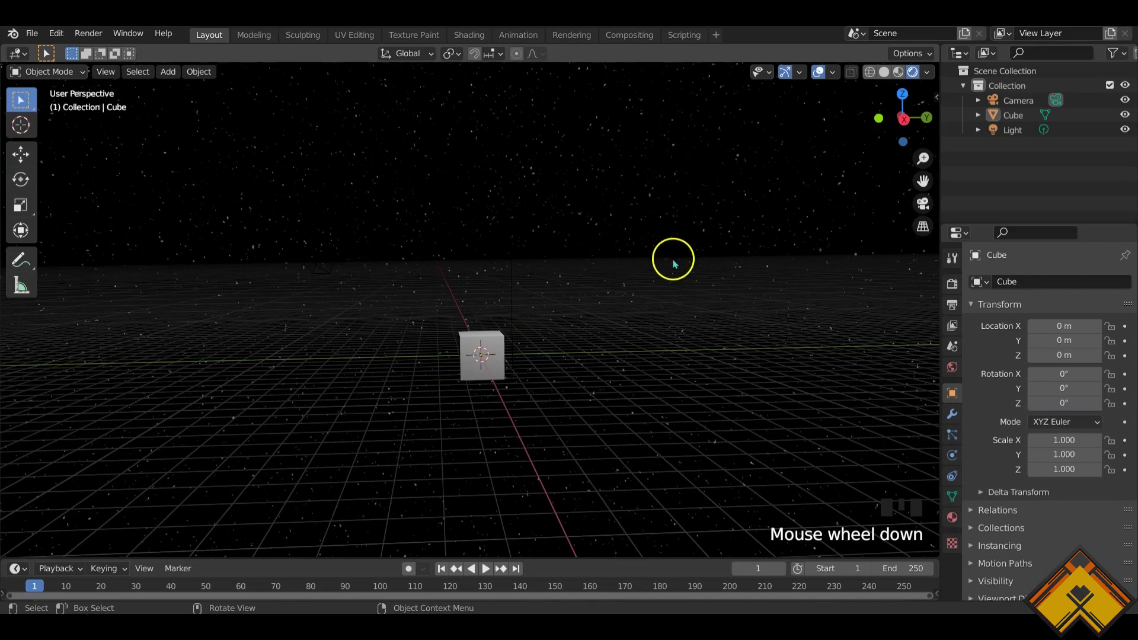
- Turn off the Floor grid and X/Y axis lines in the viewport overlays
left_click(832, 74)
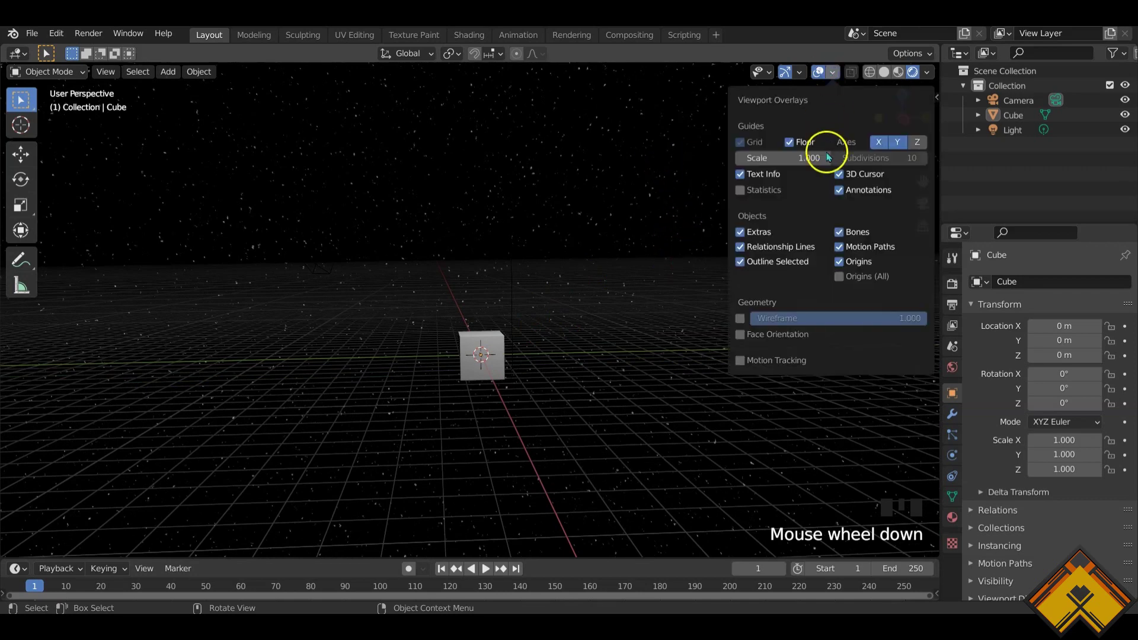
left_click(789, 142)
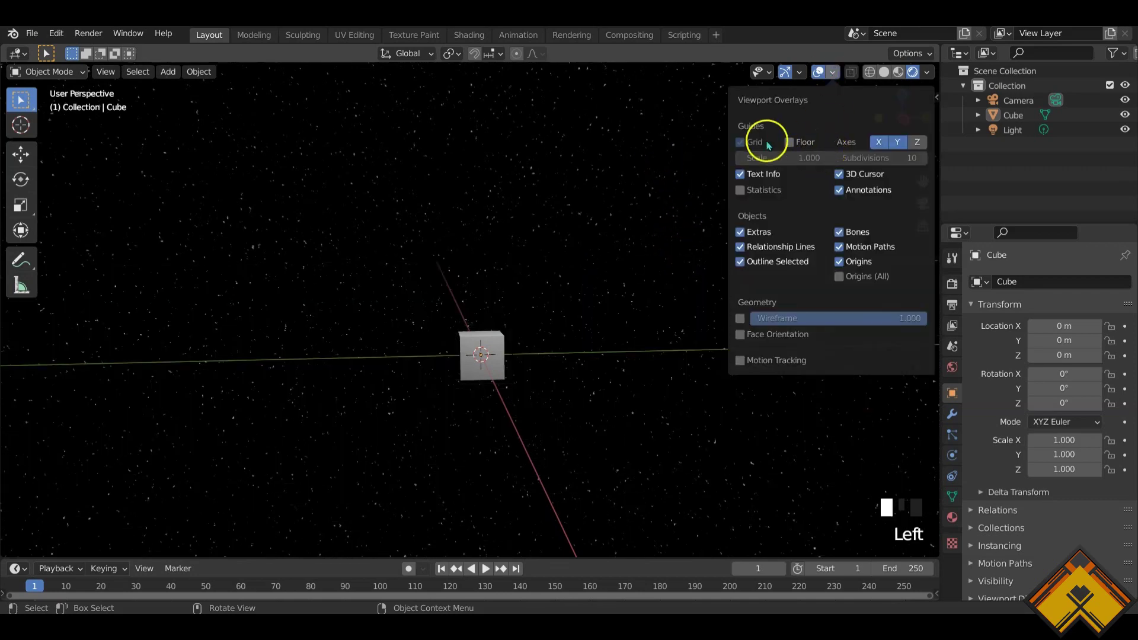
left_click(739, 143)
left_click(739, 143)
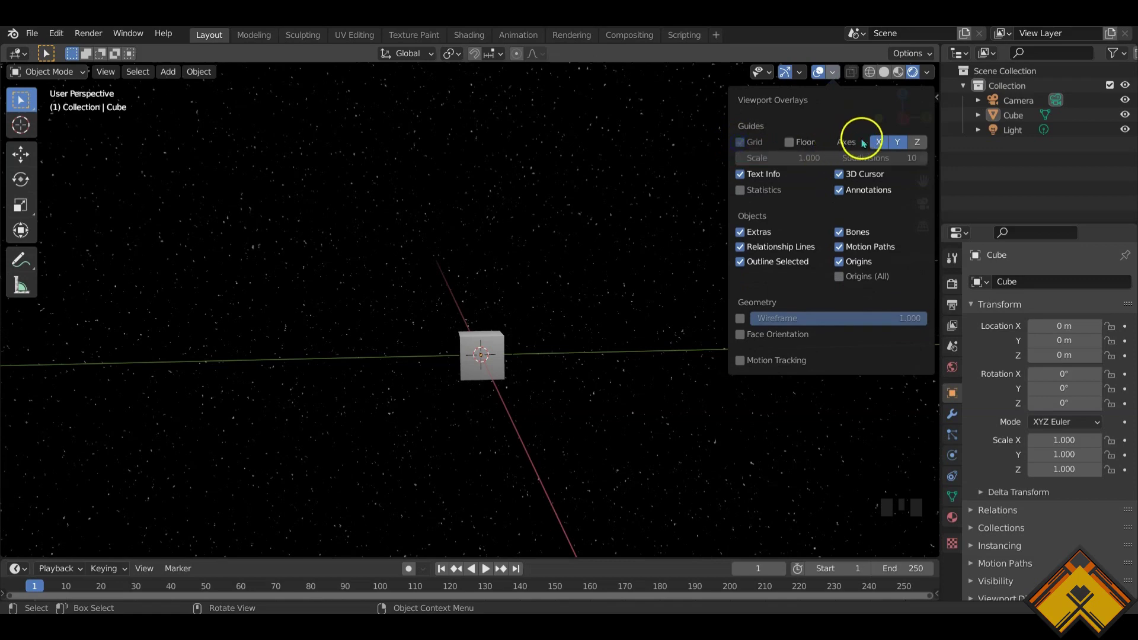
left_click(887, 143)
middle_click_drag(617, 337, 602, 361)
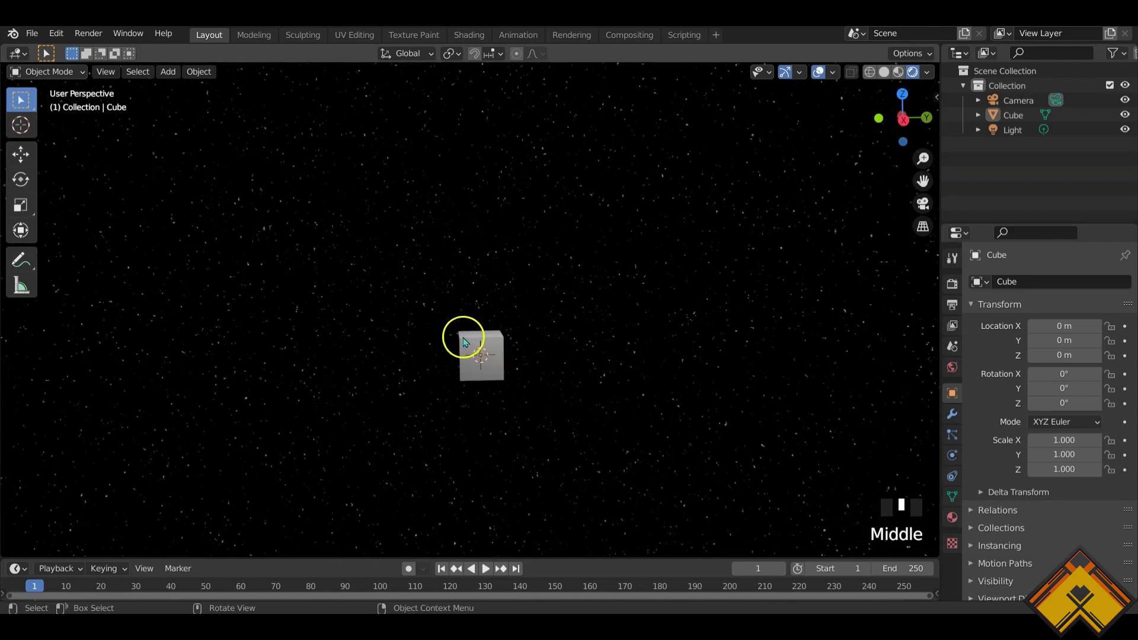
middle_click_drag(464, 341, 526, 399)
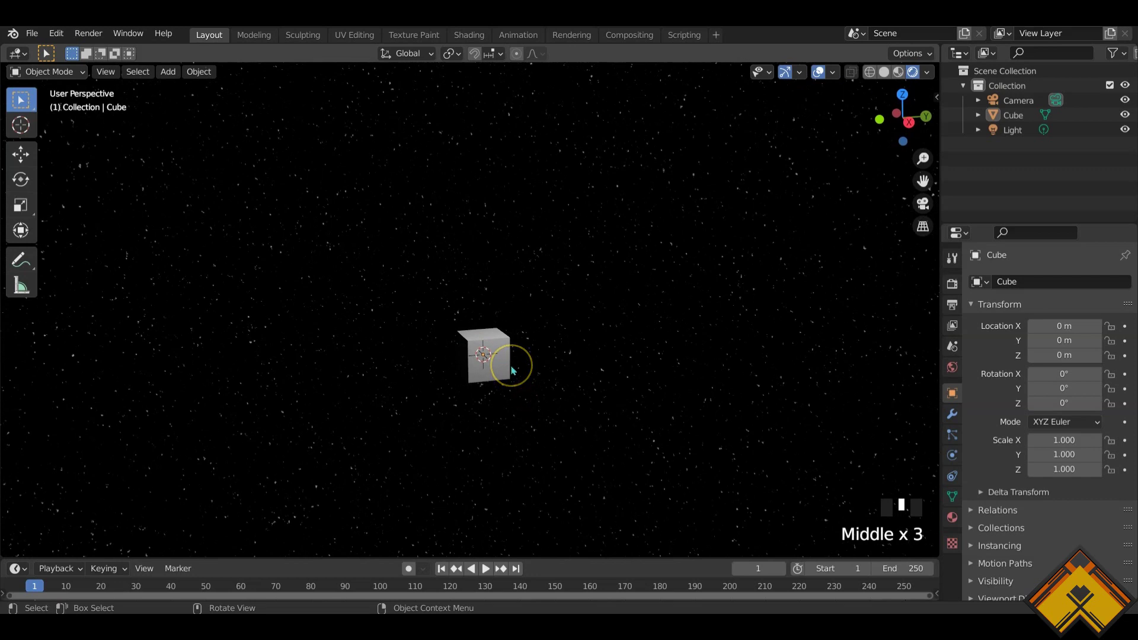
- Add a Shape Generator mesh to the scene
key("shift+a")
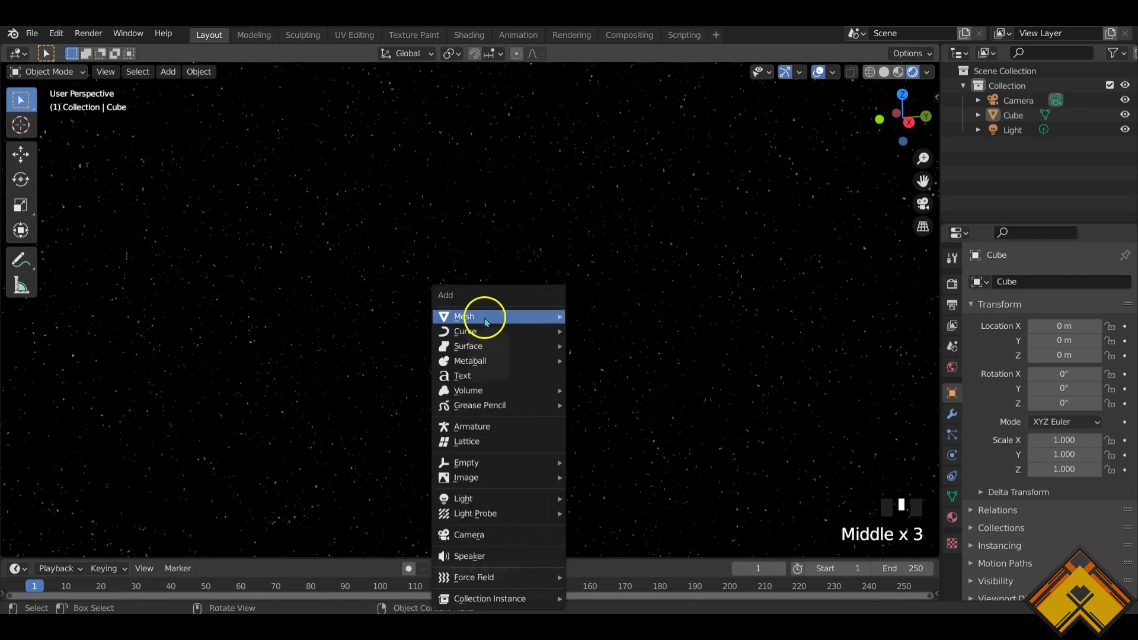
mouse_move(563, 319)
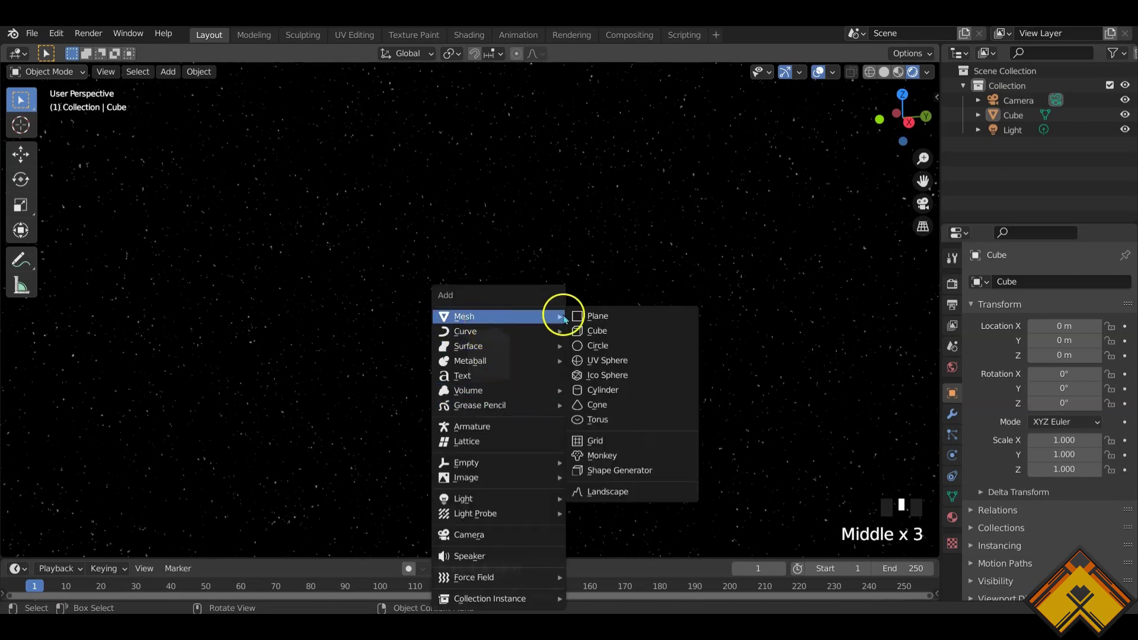
left_click(620, 471)
middle_click_drag(509, 391, 444, 411)
scroll(483, 381, "up", 5)
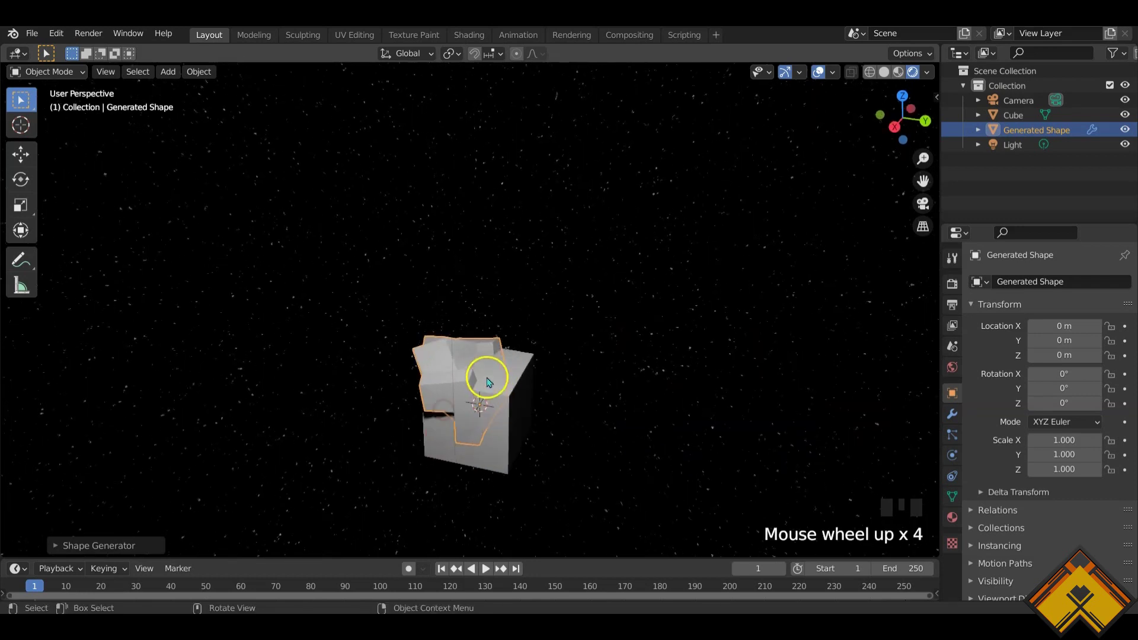
middle_click_drag(531, 450, 557, 370, "shift")
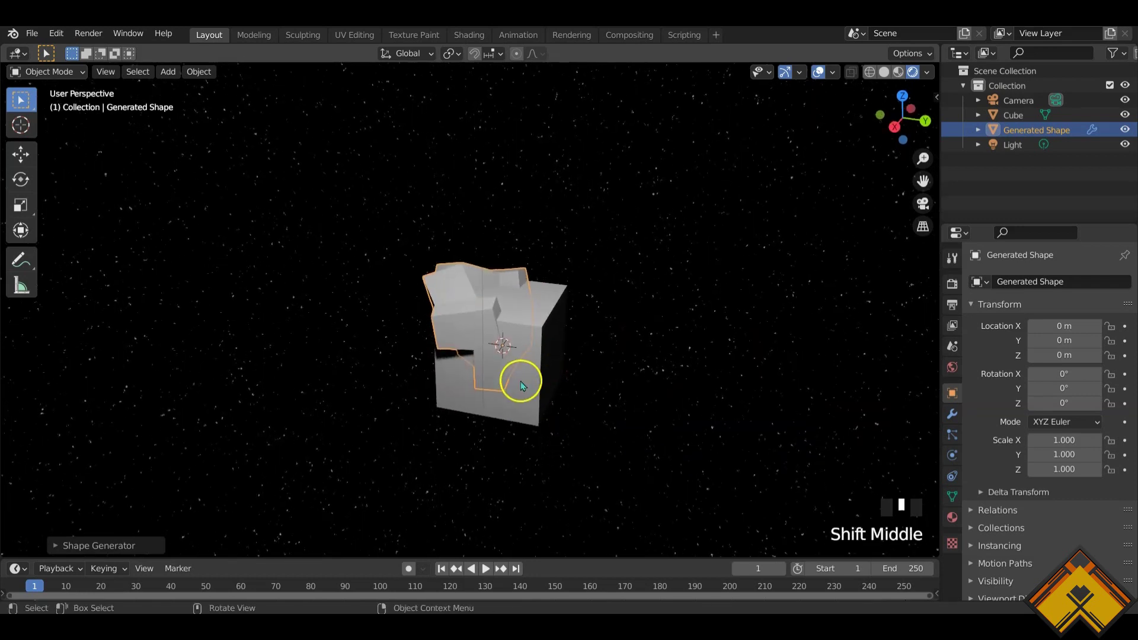
- Delete the original cube and then the generated shape
left_click(524, 408)
key("x")
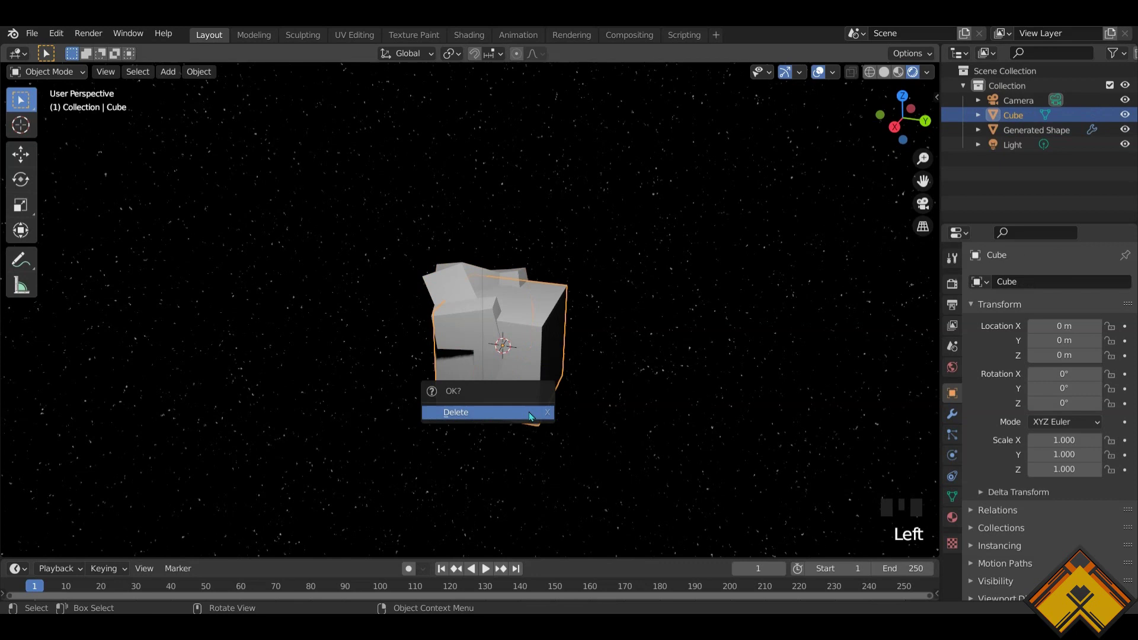
left_click(531, 414)
left_click(450, 314)
middle_click_drag(450, 314, 489, 382)
key("x")
left_click(489, 378)
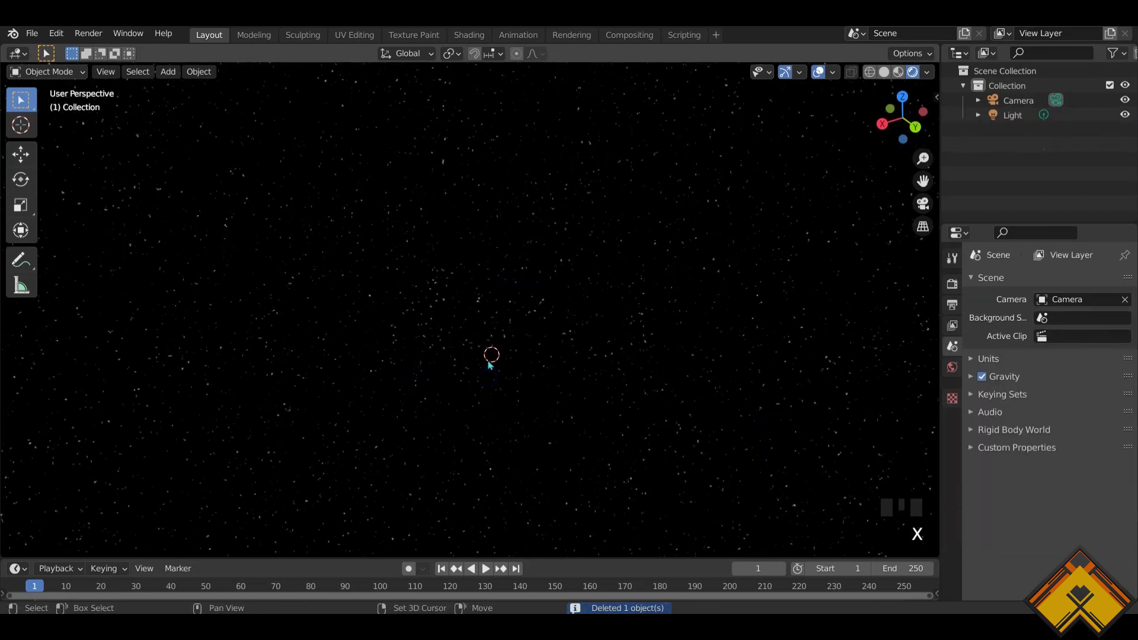
- Add a new Shape Generator mesh and change its Random Seed from 1000 to 1080
key("shift+a")
mouse_move(483, 316)
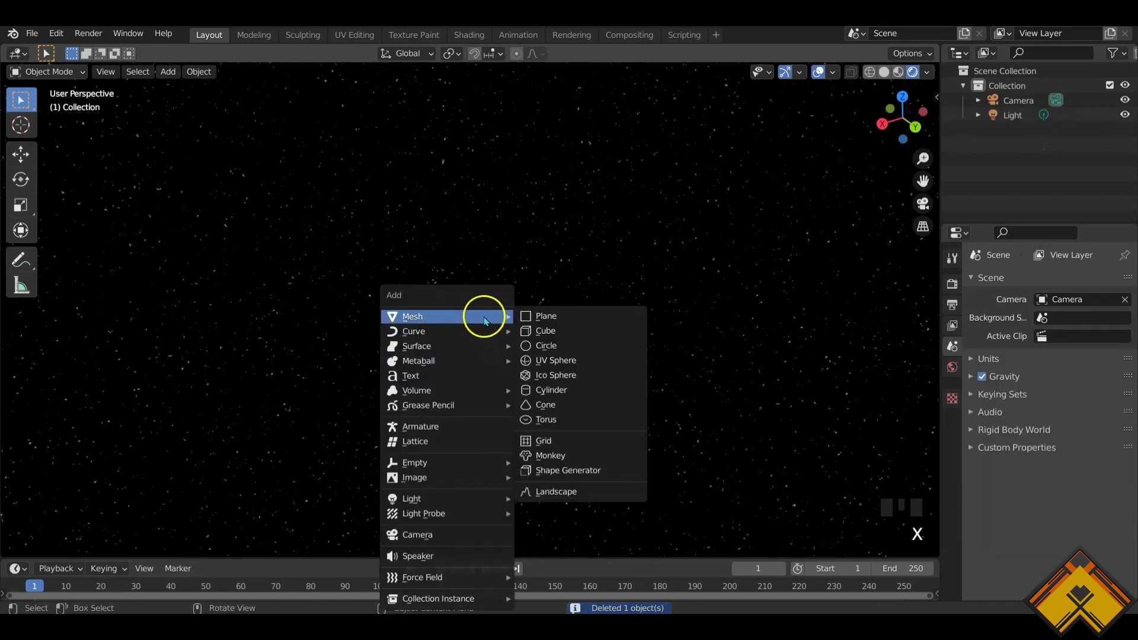
left_click(584, 470)
middle_click_drag(486, 418, 489, 419)
left_click(57, 544)
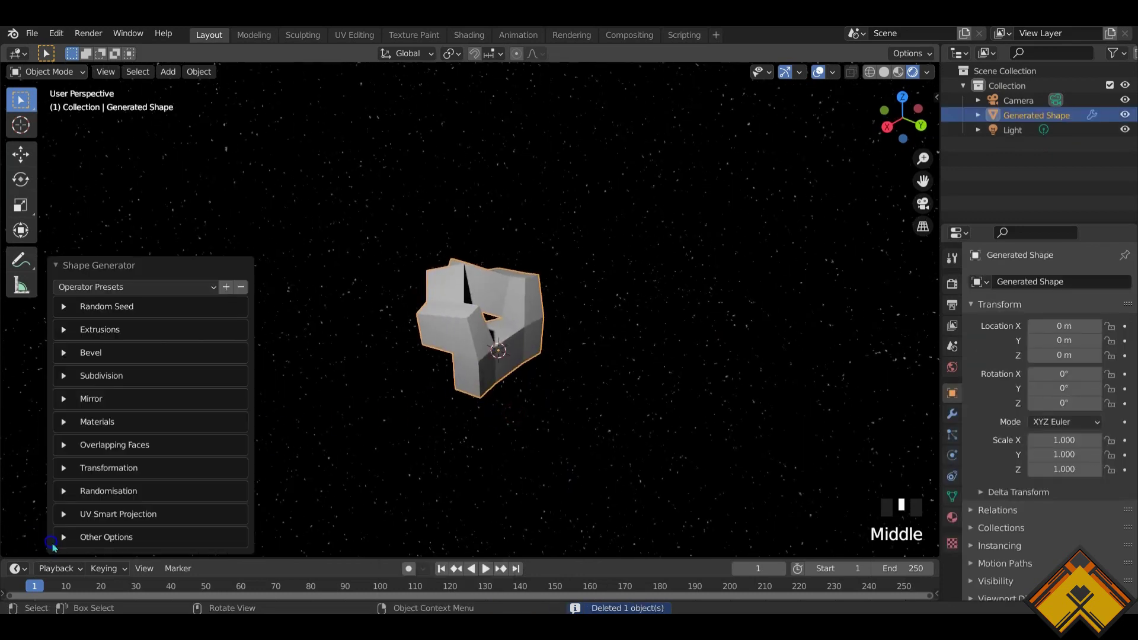
left_click(64, 307)
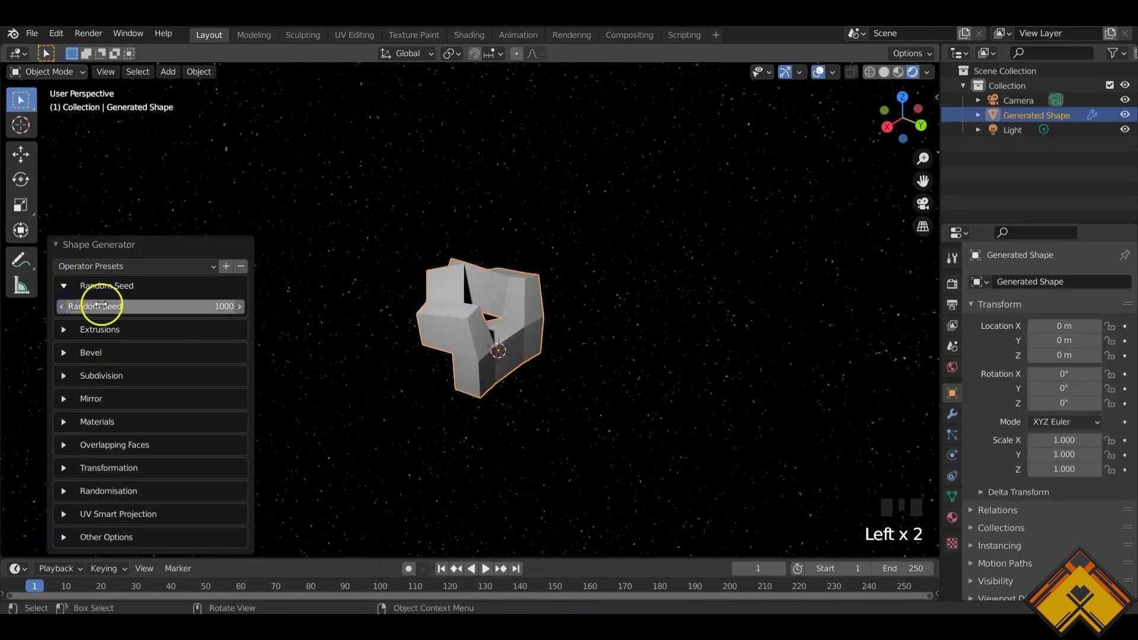
double_click(159, 310)
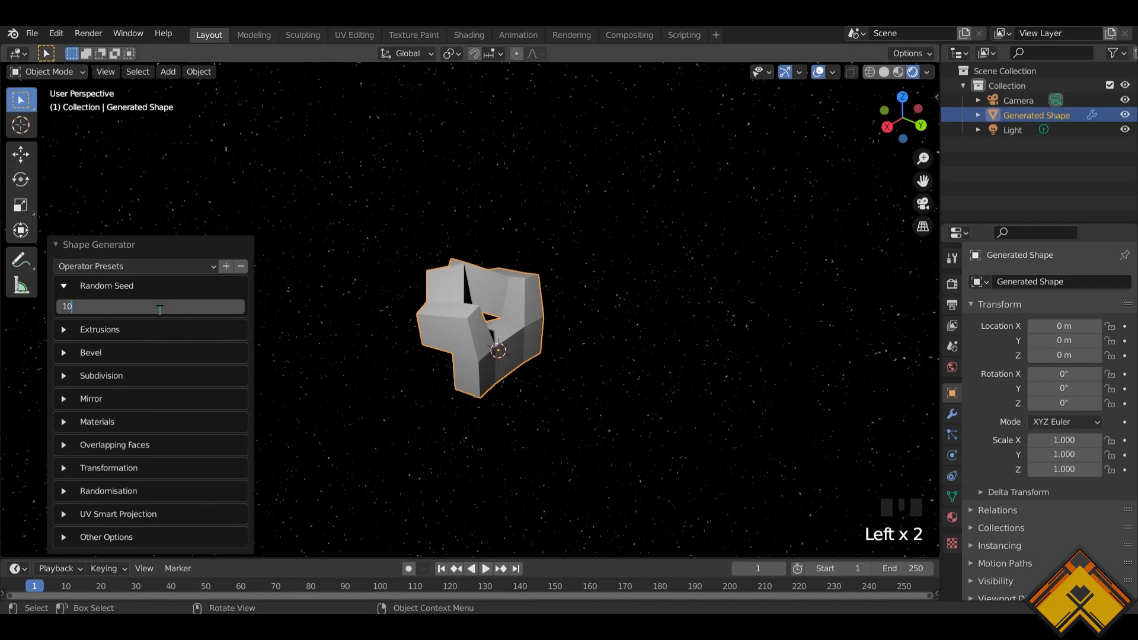
key("Return")
middle_click_drag(482, 407, 472, 333)
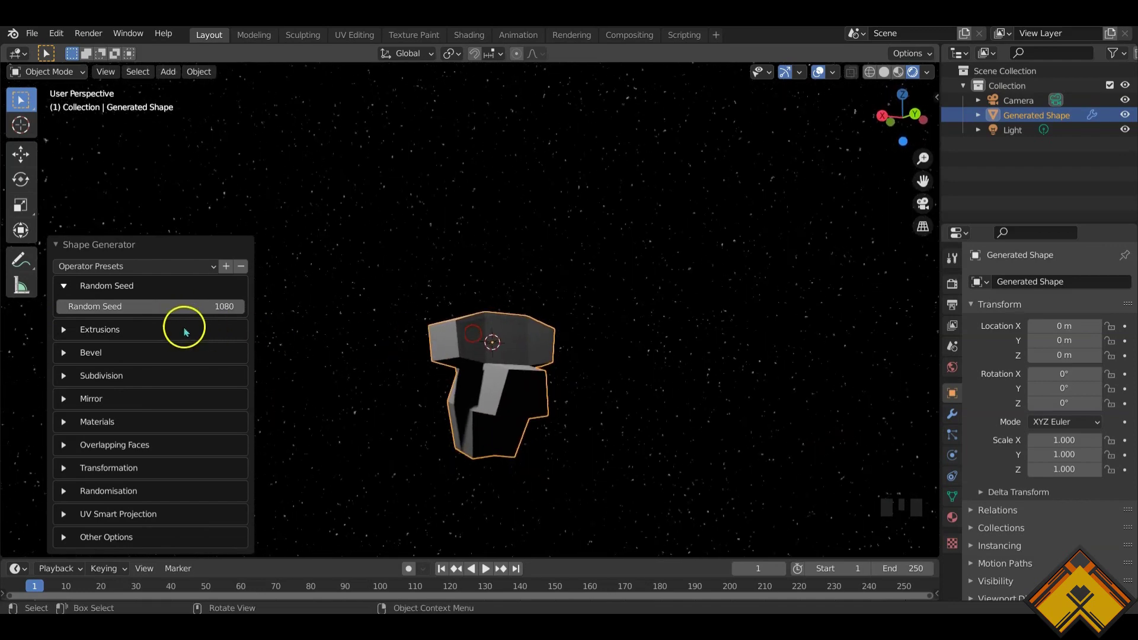
- Enable Prevent face overlaps in the shape's Overlapping Faces options
left_click(64, 330)
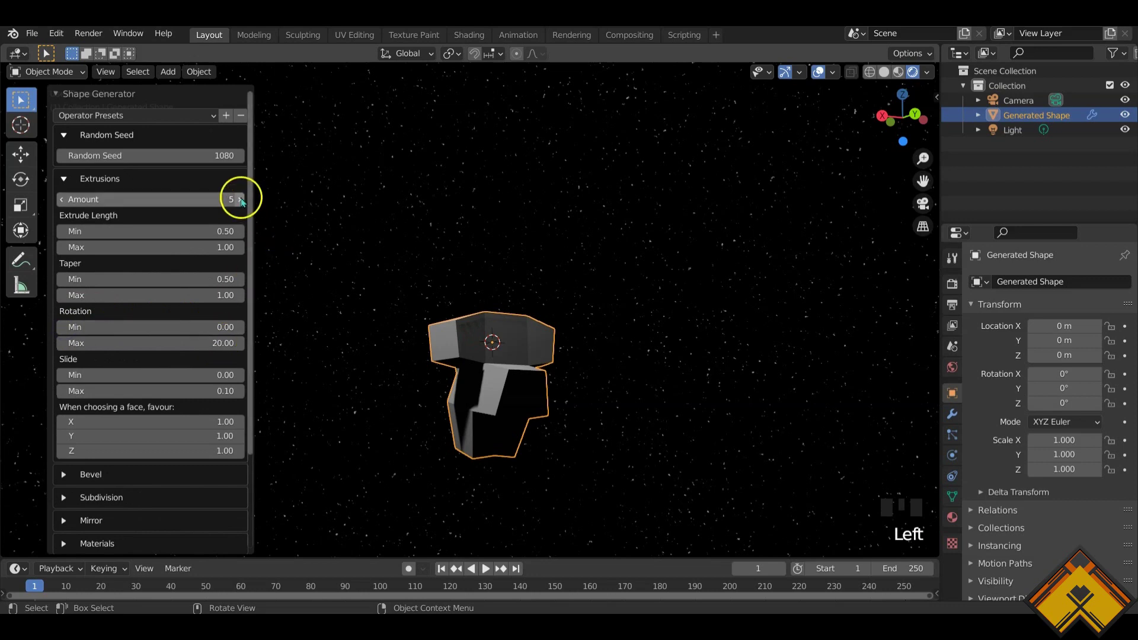
scroll(139, 463, "down", 4)
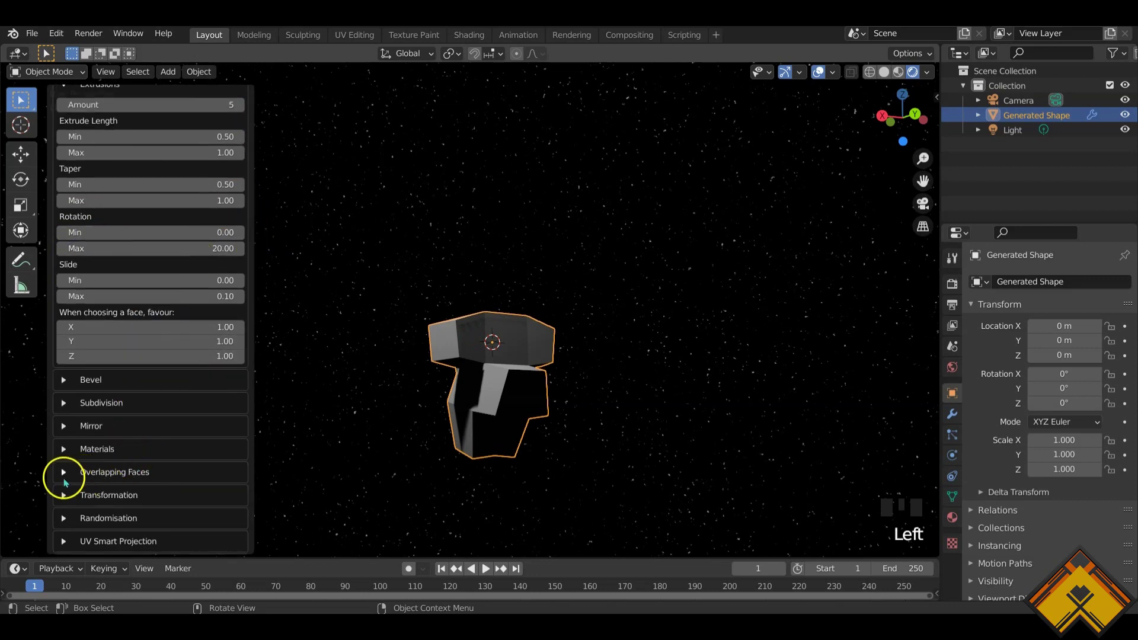
left_click(64, 474)
left_click(62, 493)
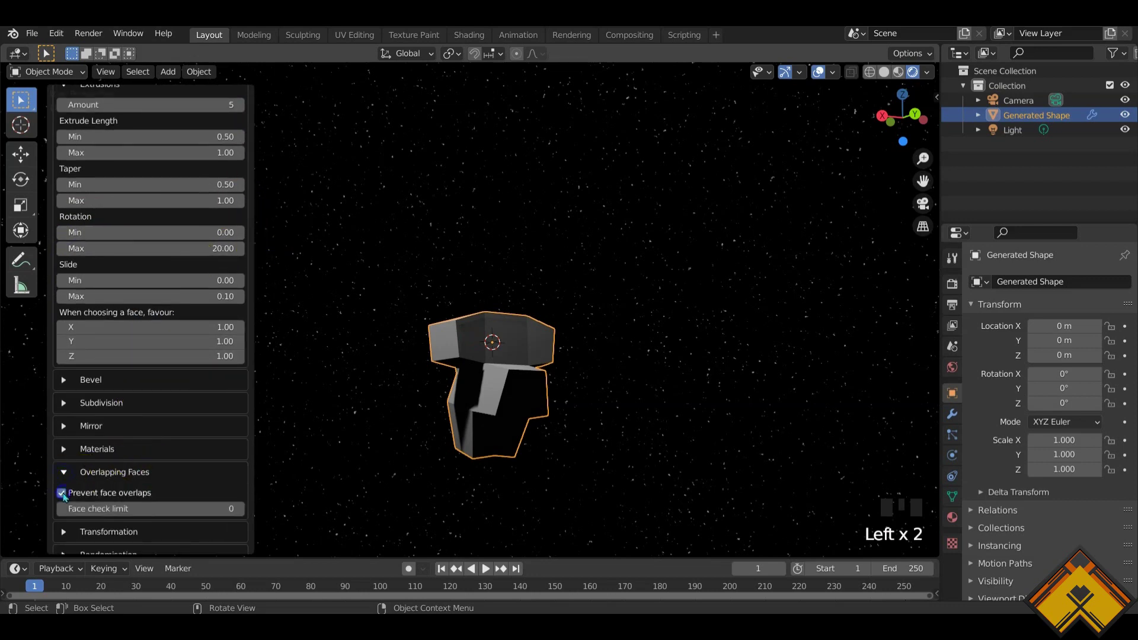
scroll(127, 386, "up", 4)
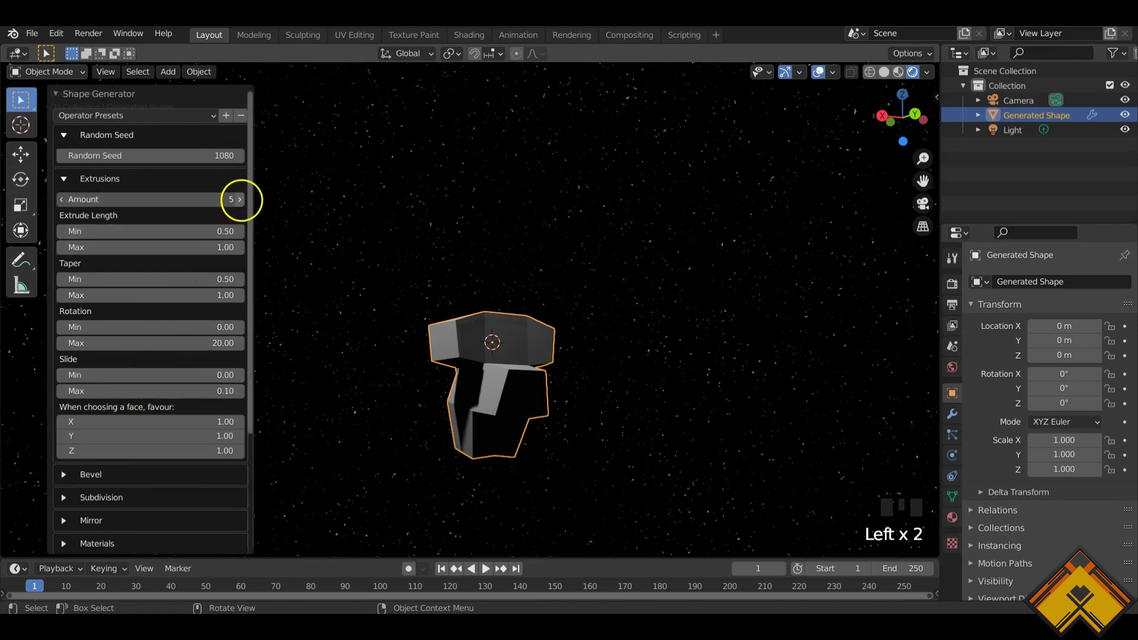
- Raise the shape's Extrusions Amount one step at a time up to 12
left_click(239, 200)
left_click(239, 199)
left_click(240, 199)
left_click(239, 200)
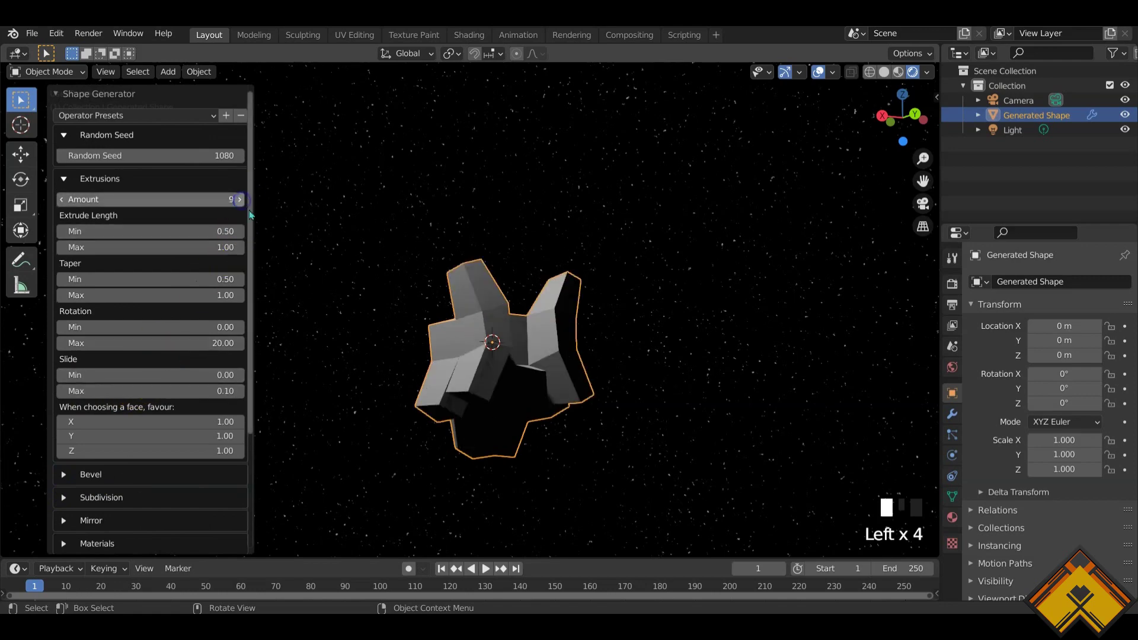
middle_click_drag(332, 323, 413, 351)
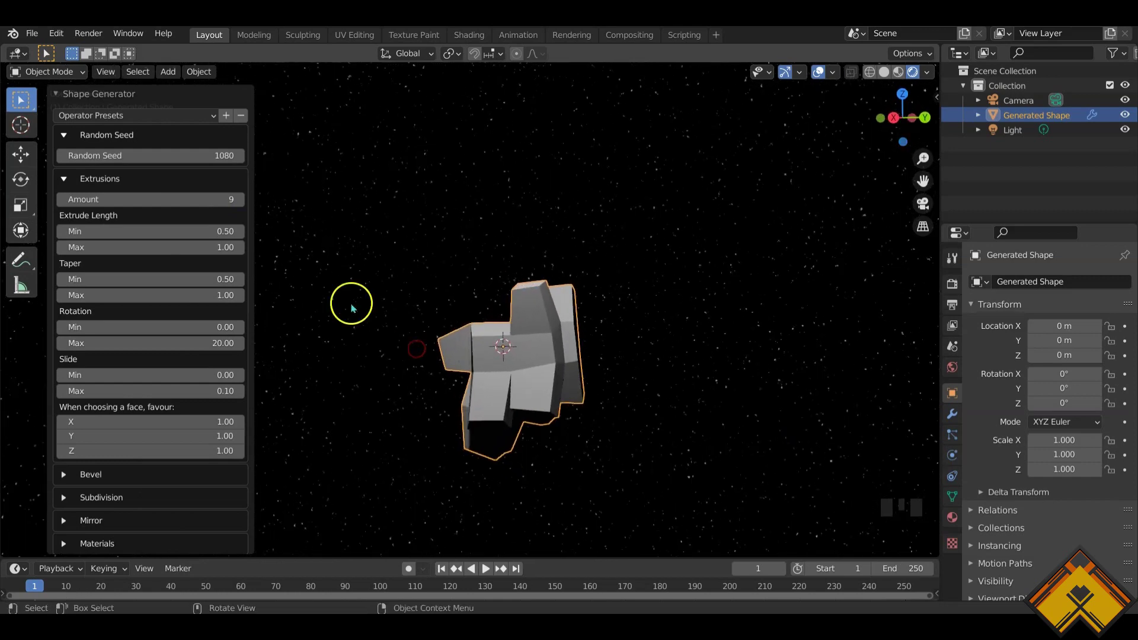
left_click(240, 200)
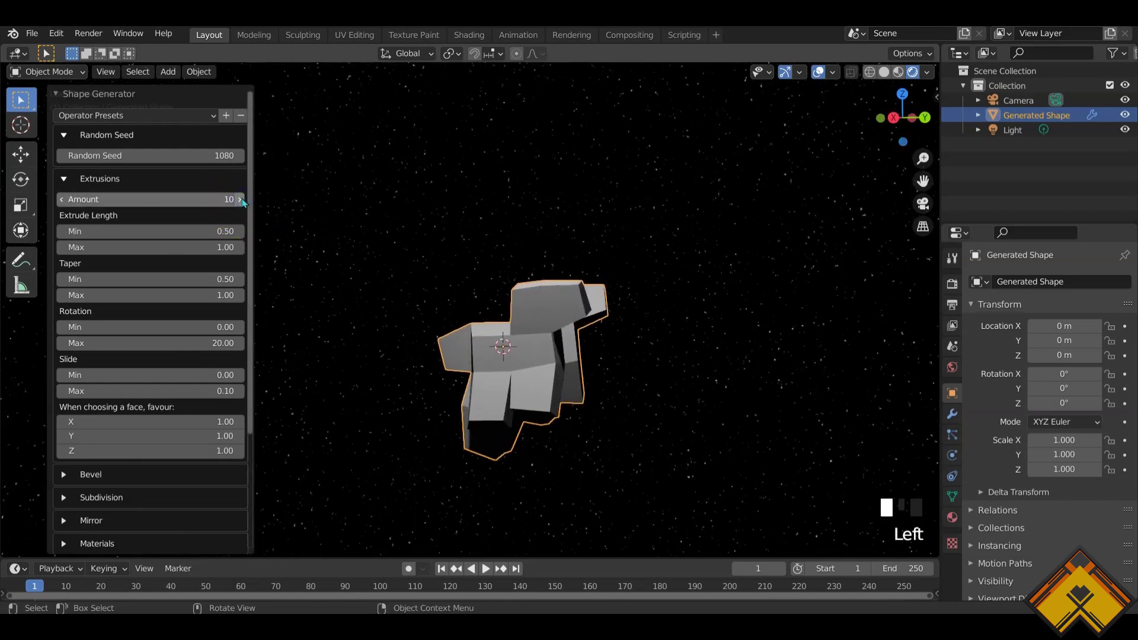
left_click(240, 200)
left_click(240, 200)
middle_click_drag(344, 404, 454, 404)
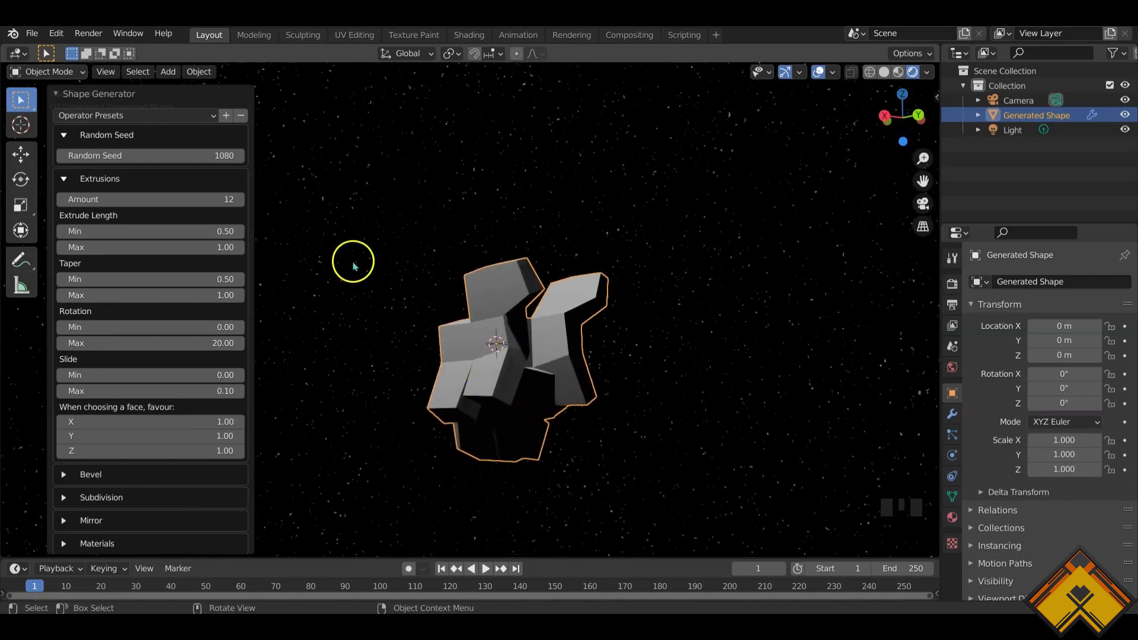
left_click(362, 316)
- Rotate the generated shape 90° about the global X axis
middle_click_drag(406, 407, 517, 418)
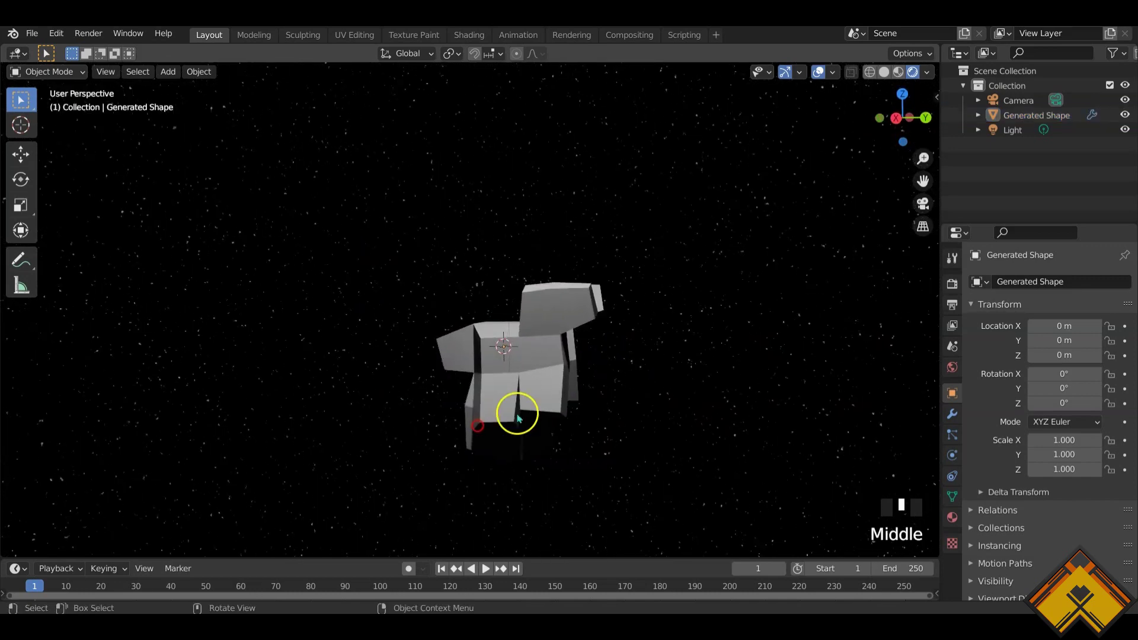
left_click(532, 369)
key("r")
key("x")
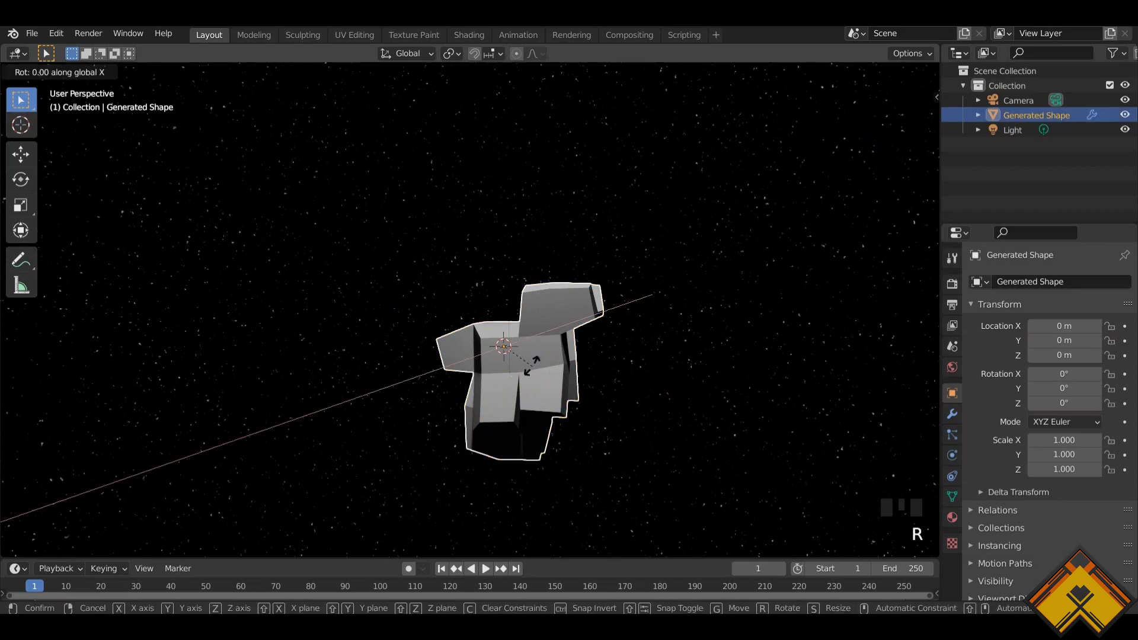
key("Return")
middle_click_drag(440, 426, 443, 426)
middle_click_drag(586, 437, 514, 408)
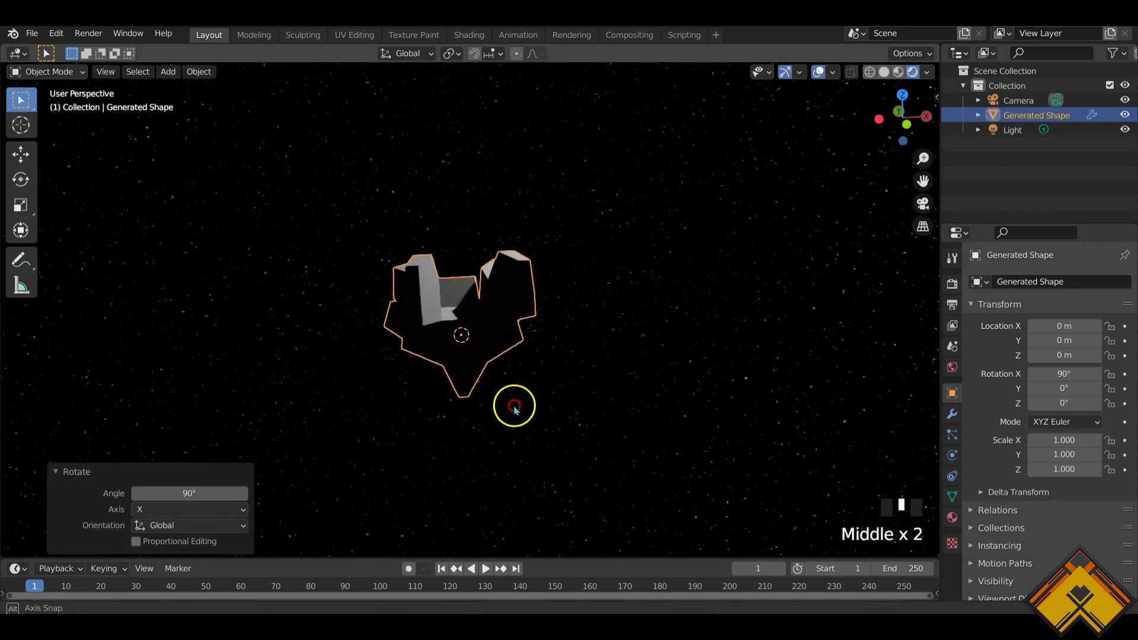
middle_click_drag(661, 402, 495, 431)
- Switch the viewport to Solid shading
key("z")
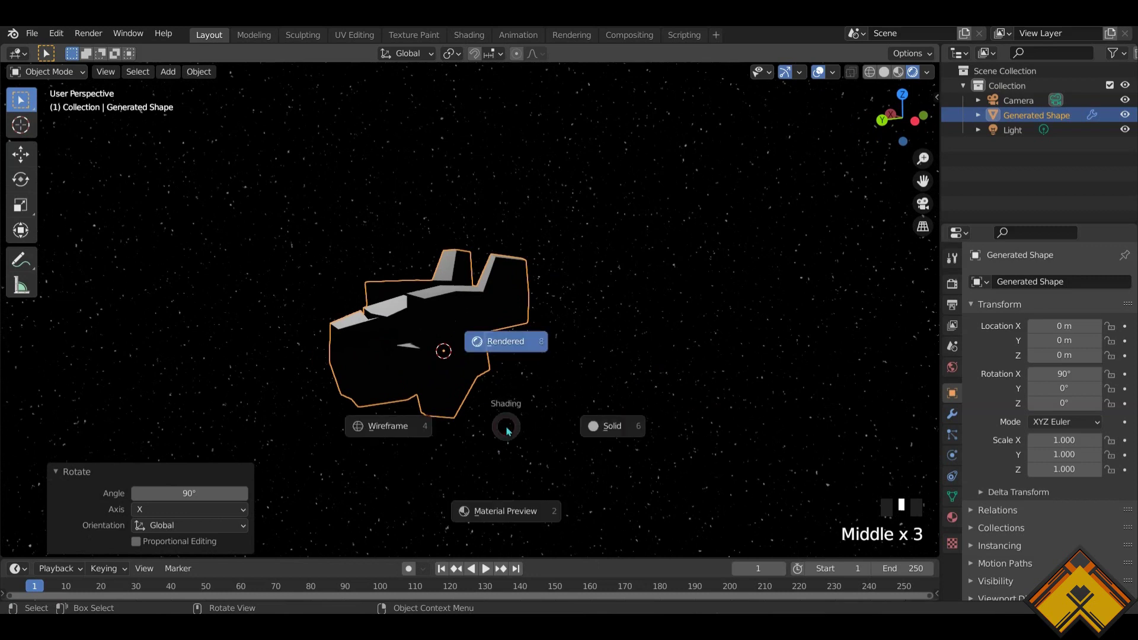
left_click(633, 432)
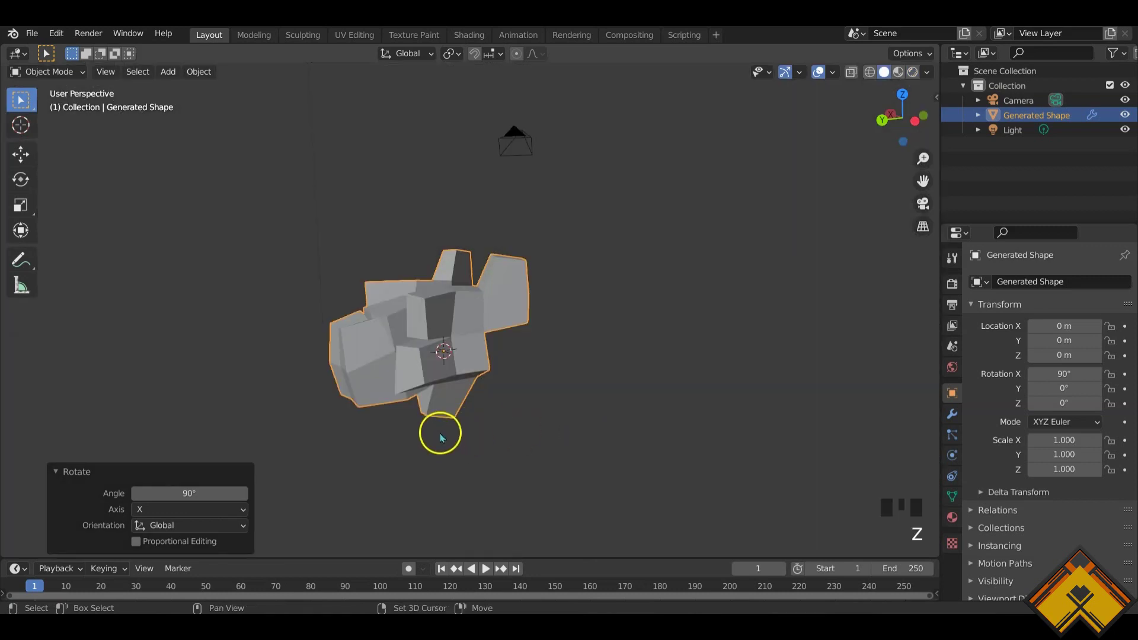
middle_click_drag(441, 437, 518, 435, "shift")
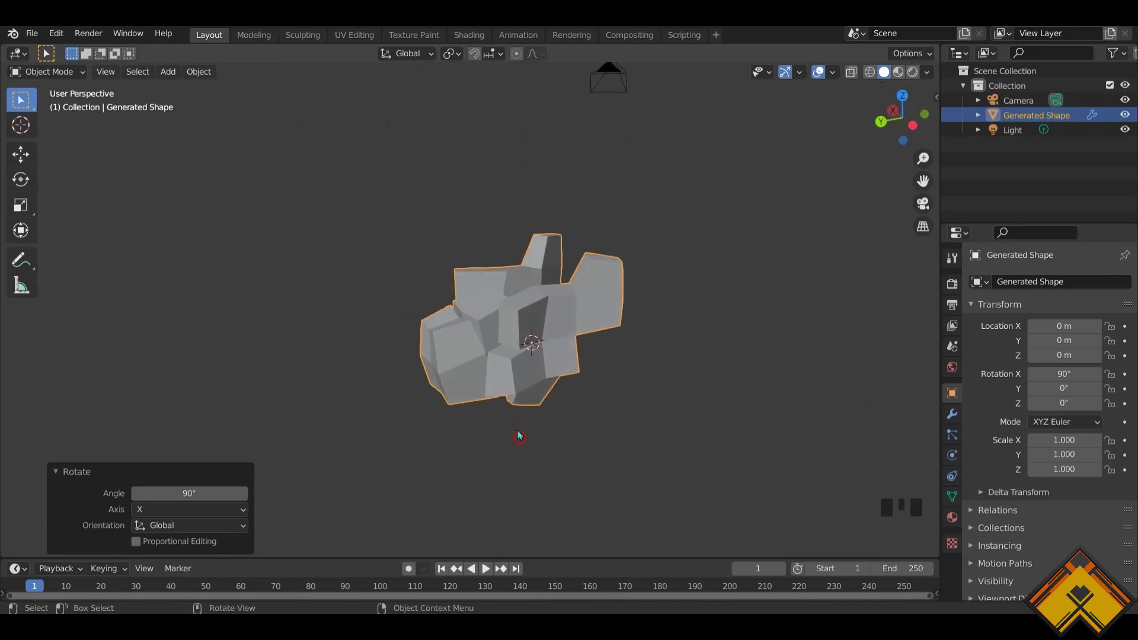
- Stretch the shape along Y to a scale of 4.356
key("s")
key("y")
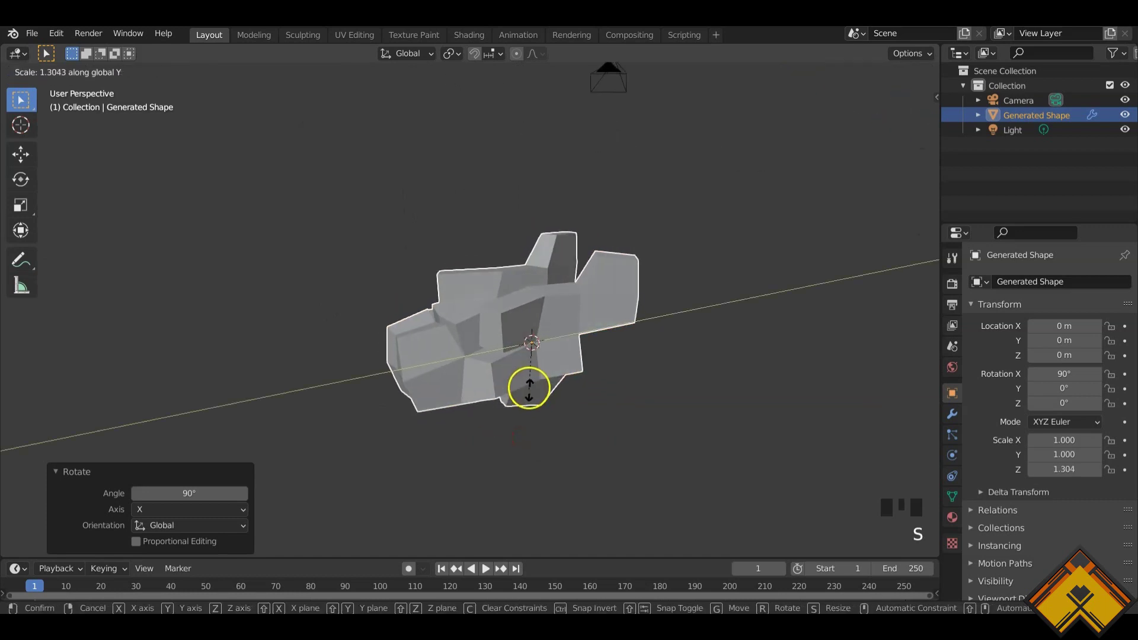
mouse_move(529, 473)
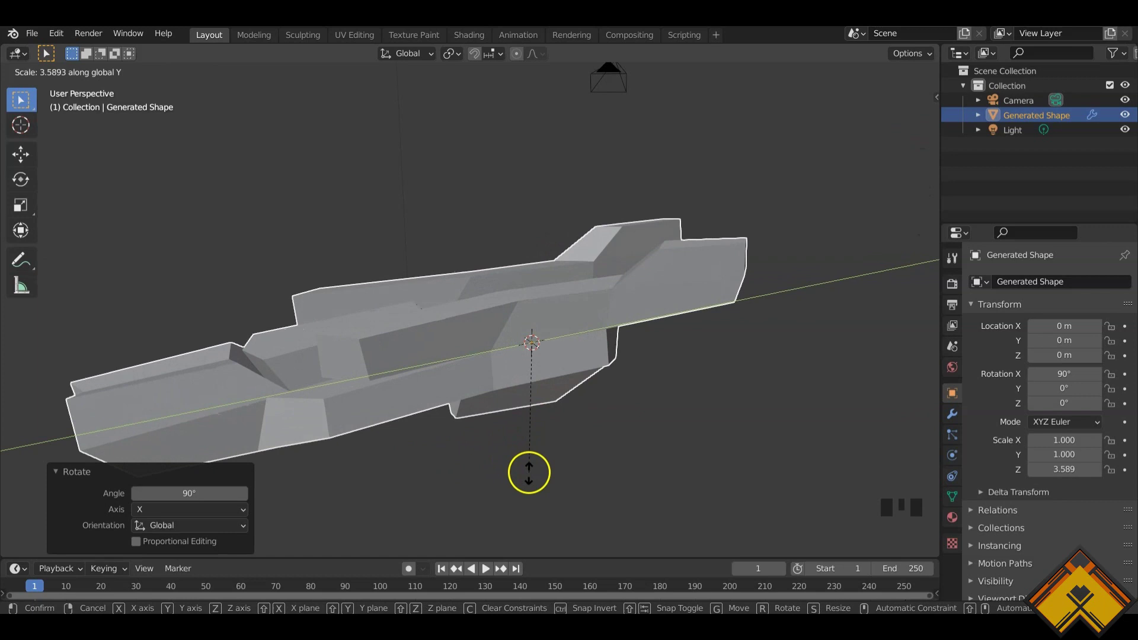
left_click(528, 500)
scroll(495, 446, "down", 3)
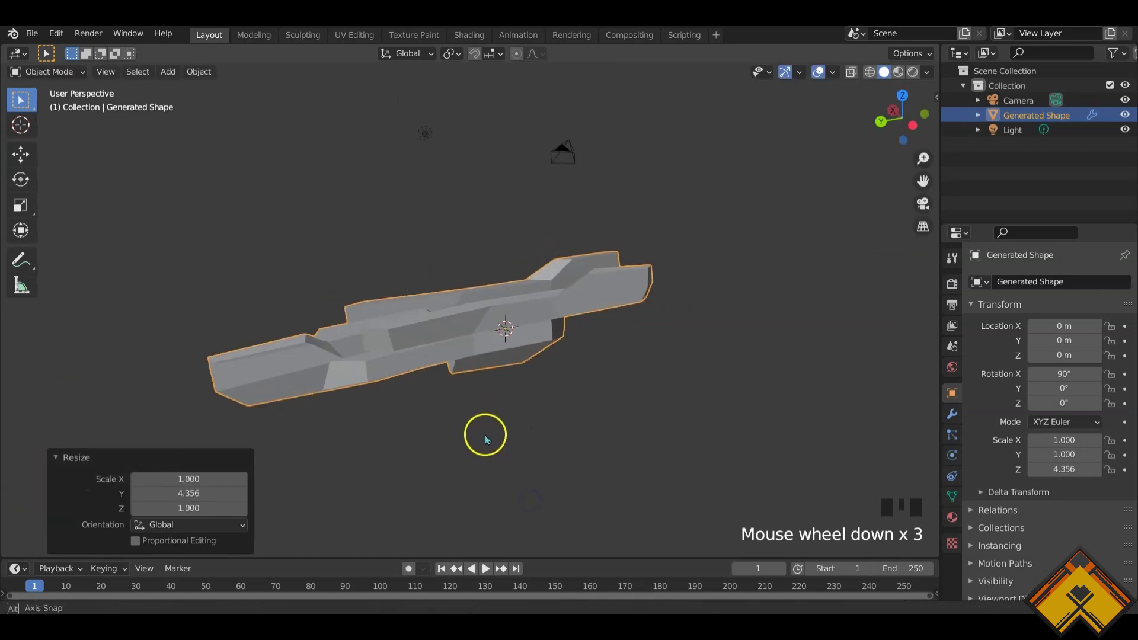
middle_click_drag(485, 440, 666, 436)
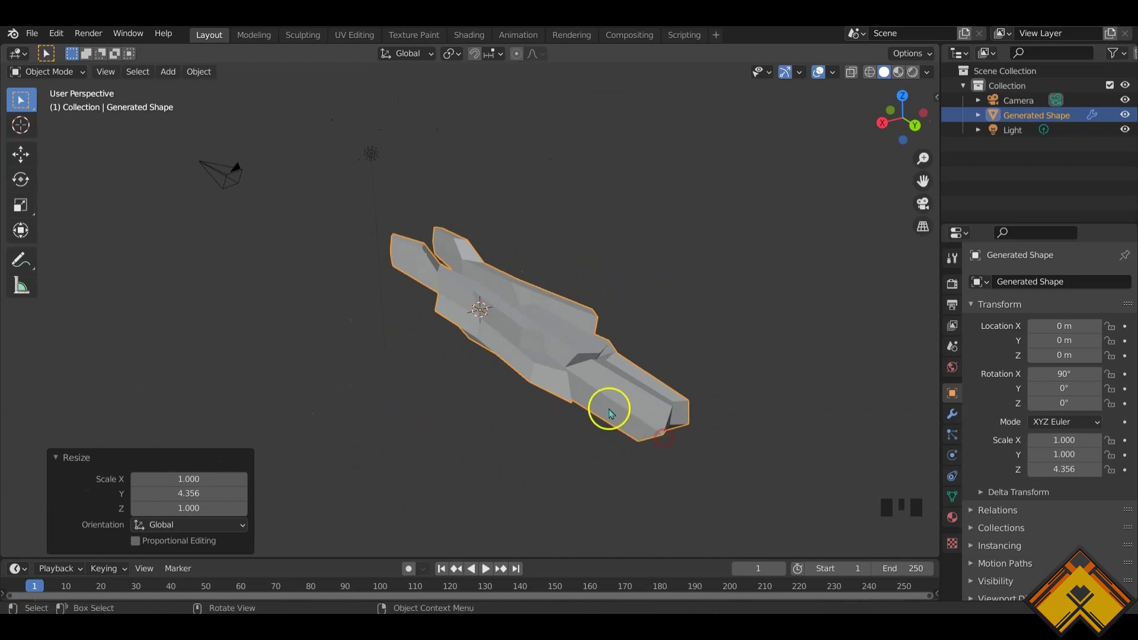
- Widen the shape along X to 2.441 and enter Edit Mode
key("s")
key("x")
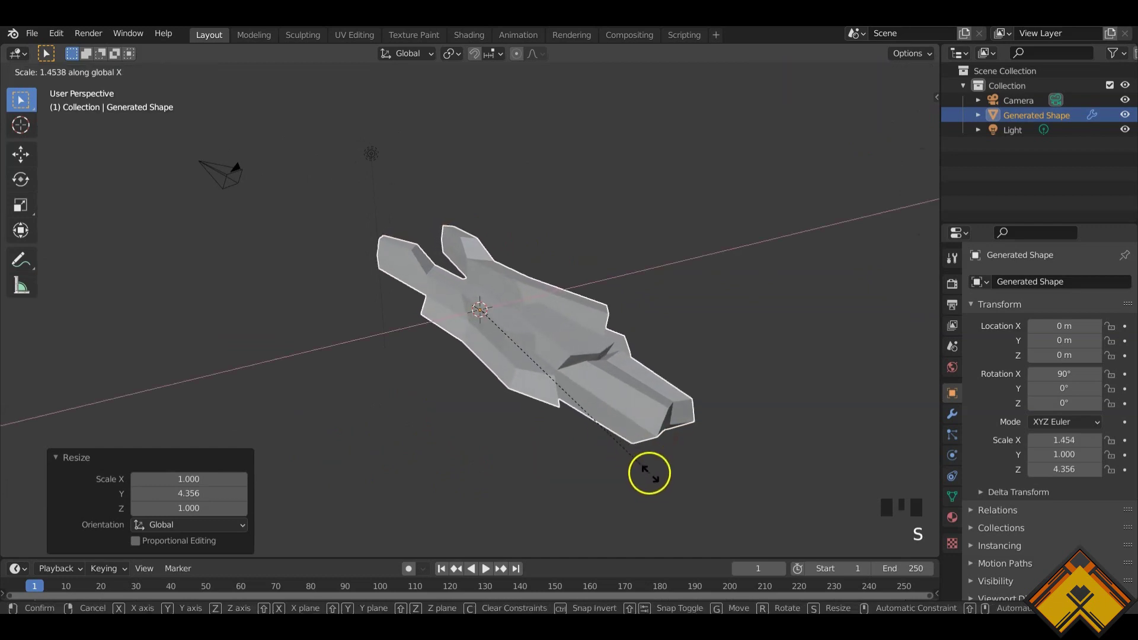
left_click(666, 495)
middle_click_drag(666, 495, 685, 447)
key("s")
key("x")
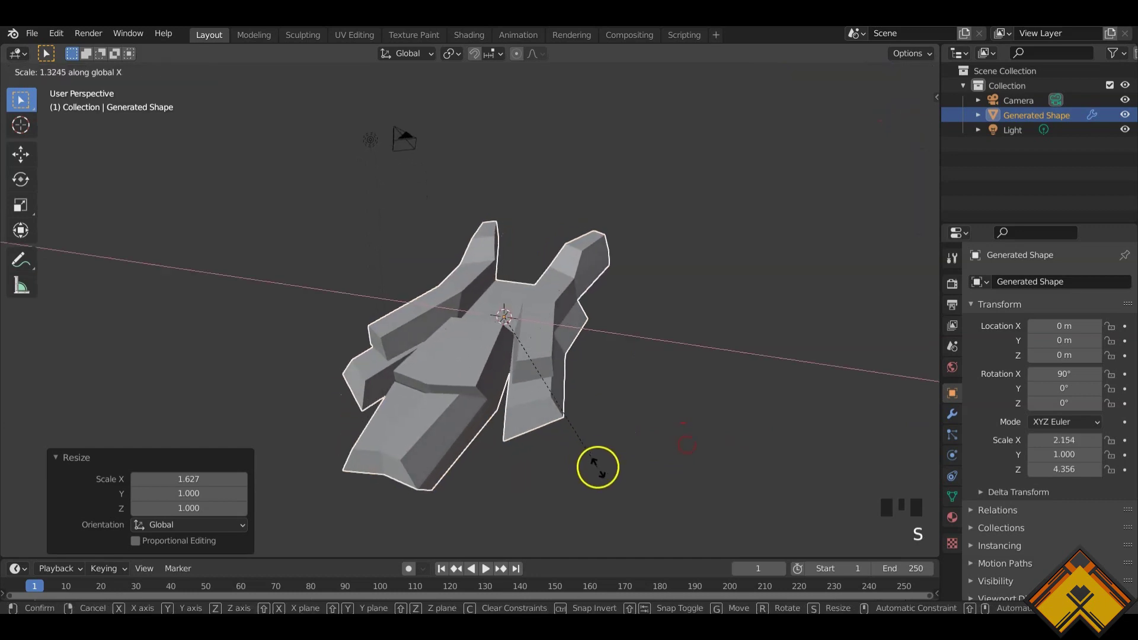
left_click(620, 483)
middle_click_drag(617, 483, 740, 453)
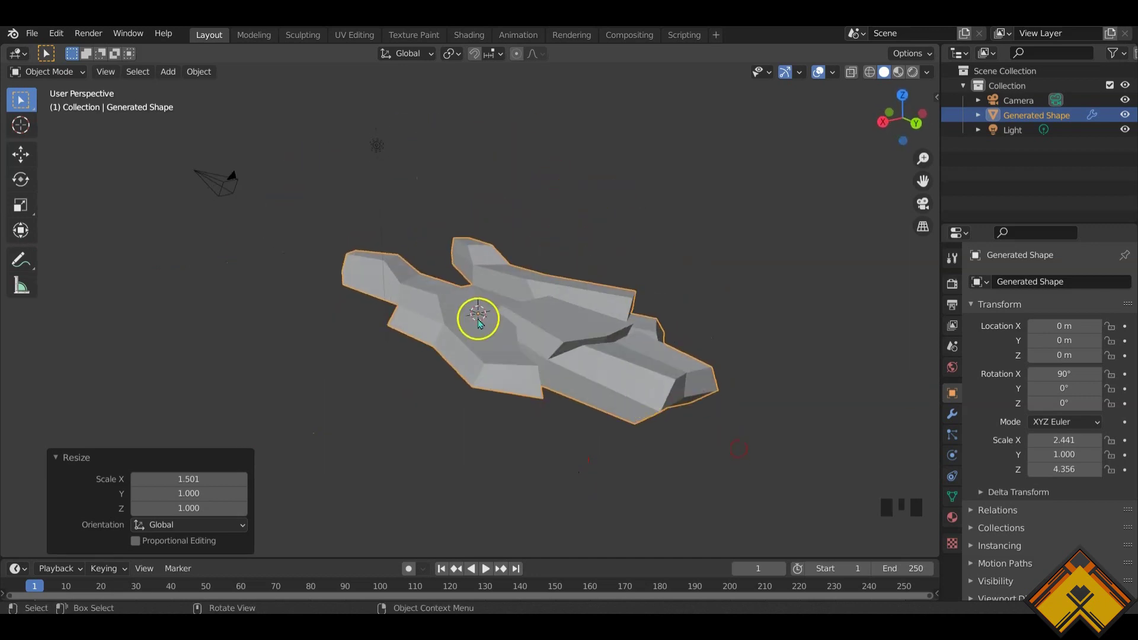
key("Tab")
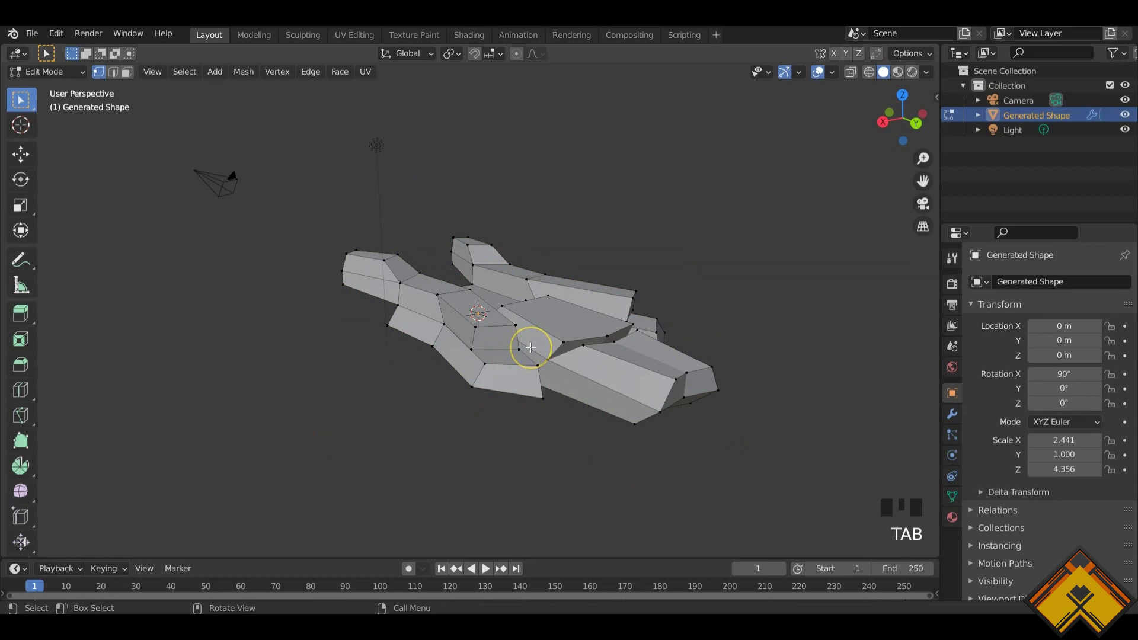
- Select all vertices of the Generated Shape, subdivide once with 1 cut, and return to Object Mode
key("a")
right_click(558, 330)
left_click(499, 287)
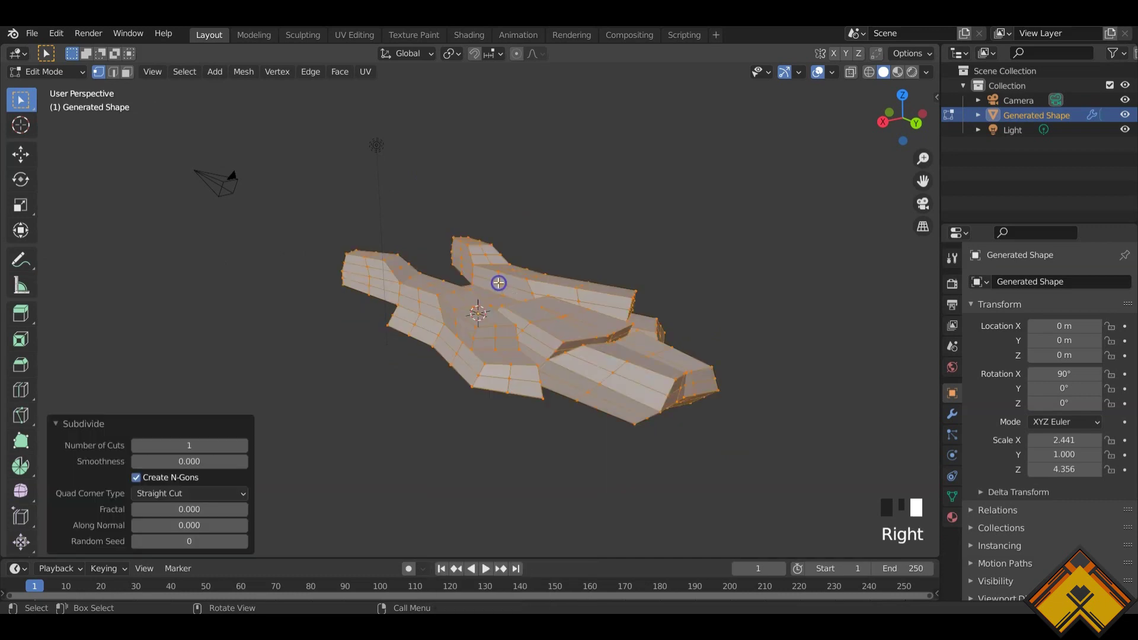
middle_click_drag(588, 363, 509, 391)
key("Tab")
scroll(520, 372, "up", 2)
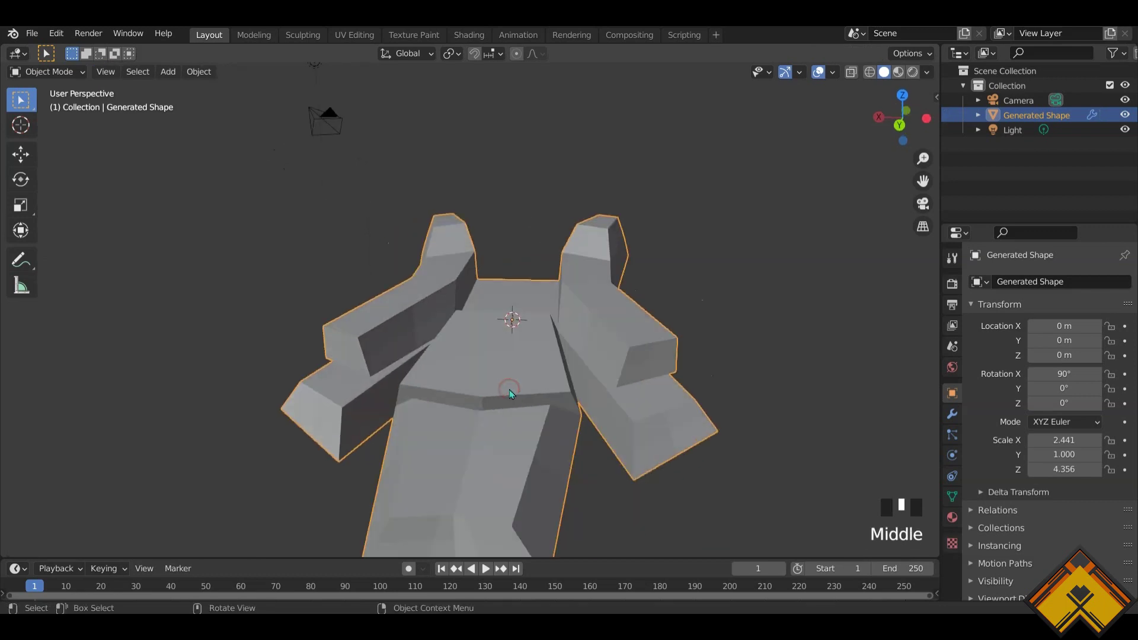
- Run Generate Plates and Greebles on the shape from the F3 search 'plat'
key("F3")
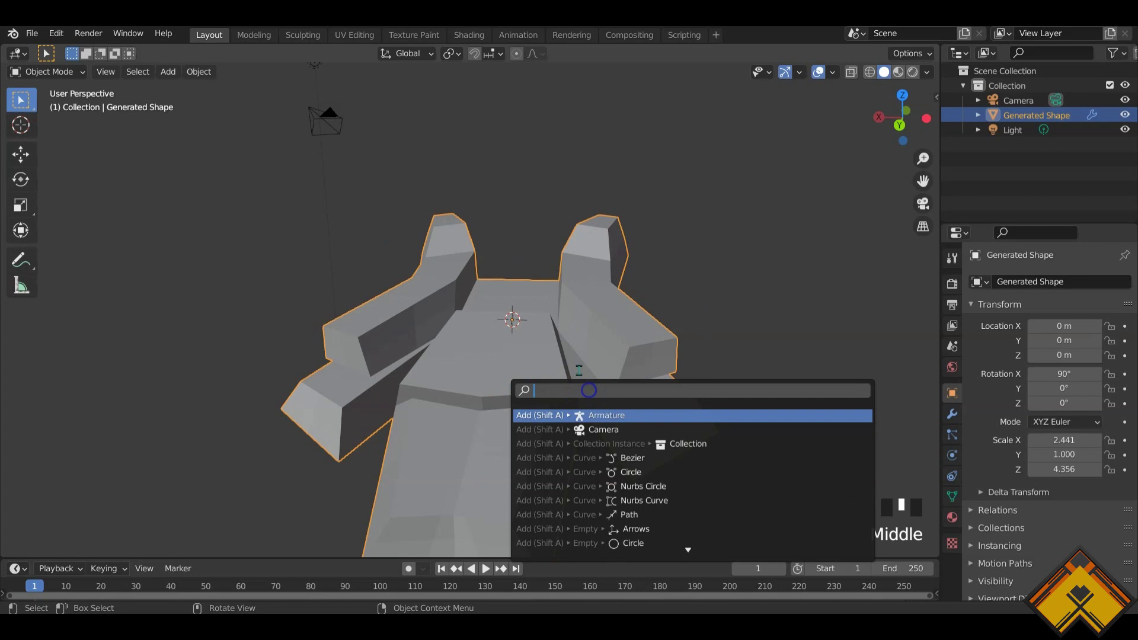
type("plat")
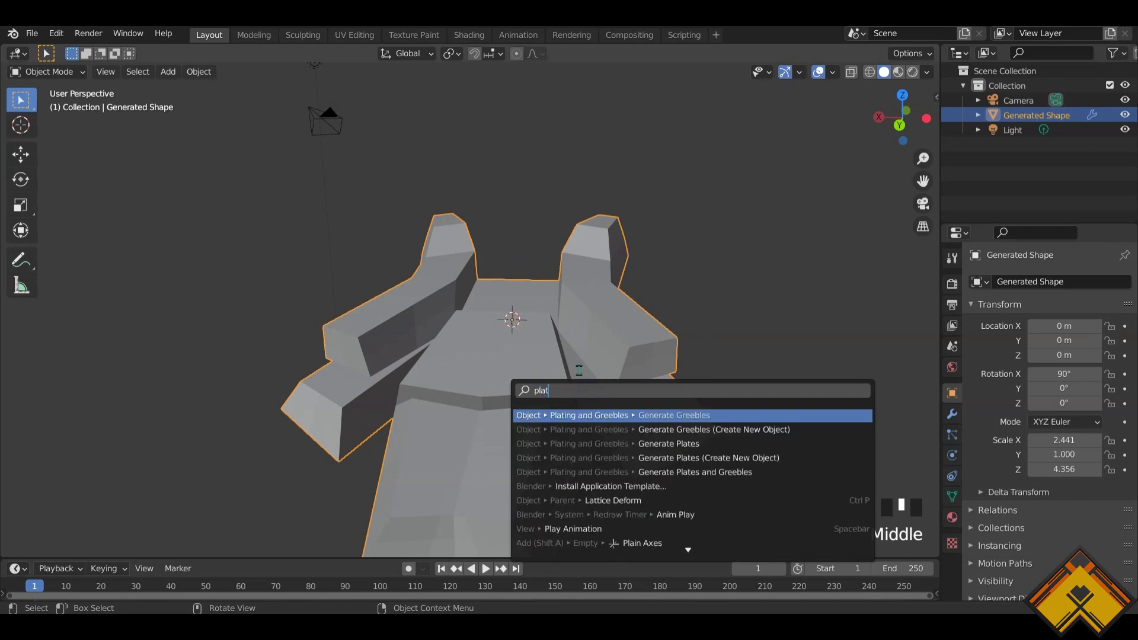
left_click(685, 472)
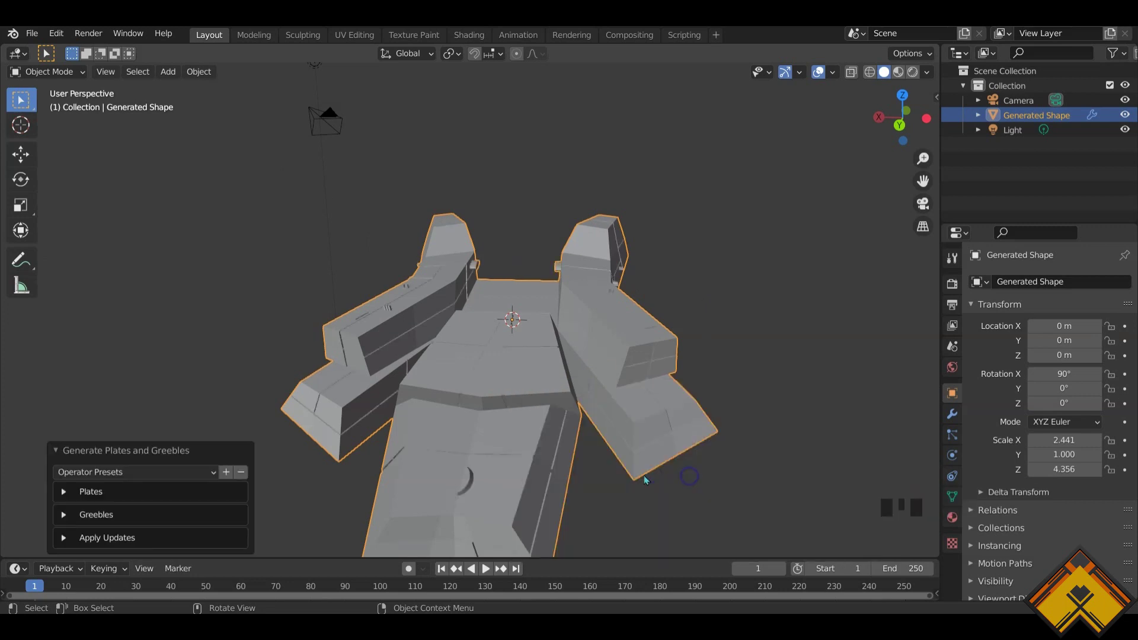
middle_click_drag(669, 474, 879, 407)
scroll(549, 463, "down", 2)
middle_click_drag(568, 409, 634, 397)
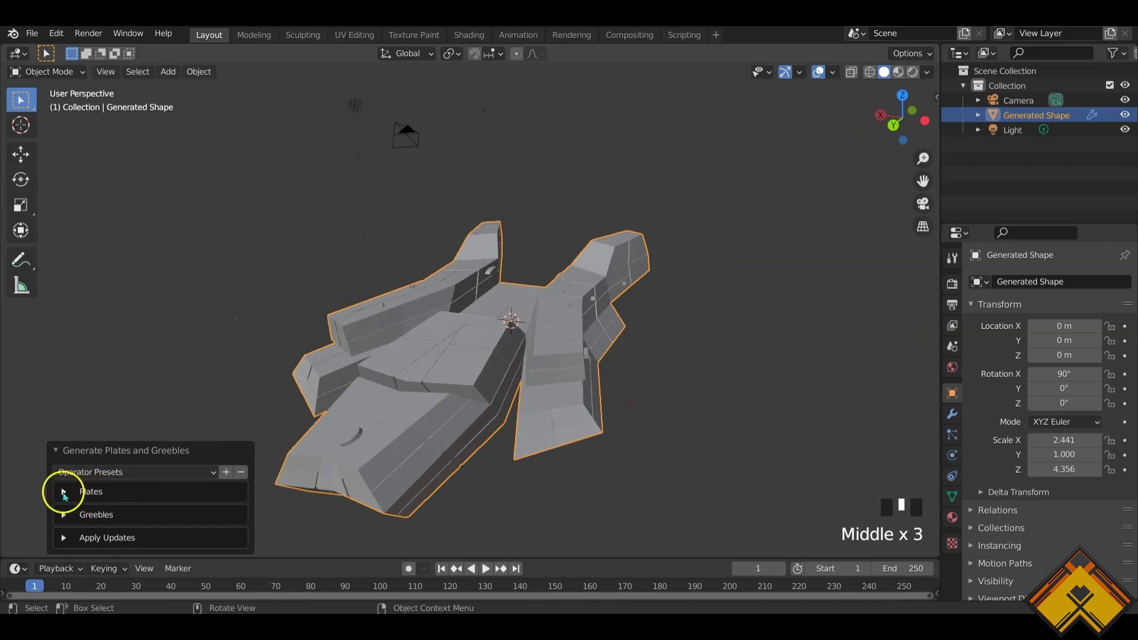
- Under Plates > Plating Pattern, raise the Random Seed from 123456 to 123463
left_click(63, 493)
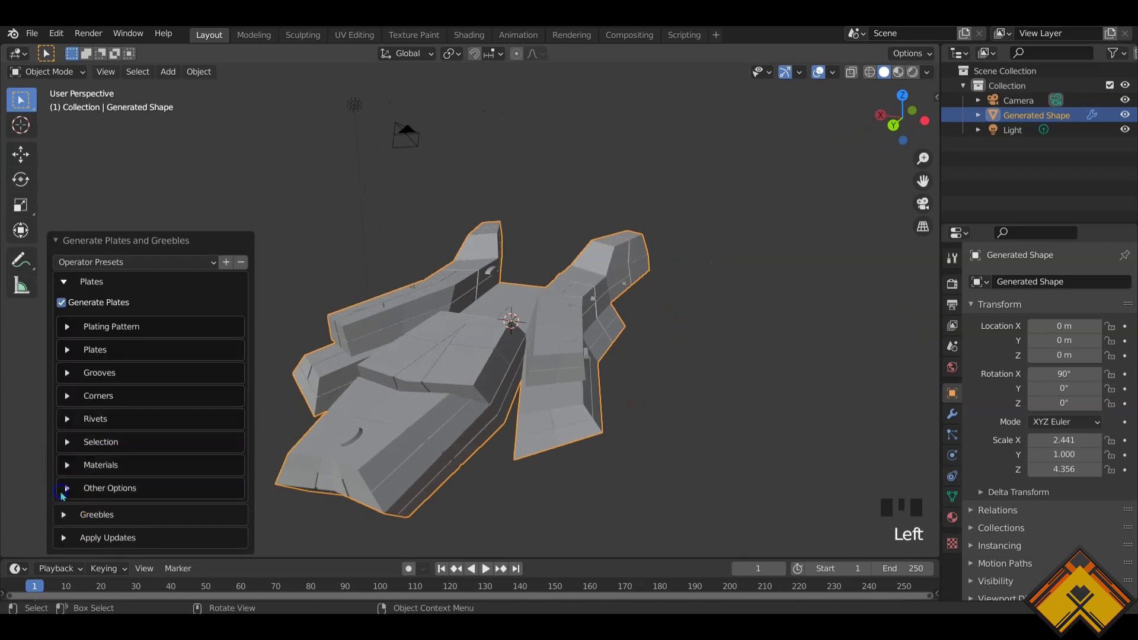
left_click(67, 334)
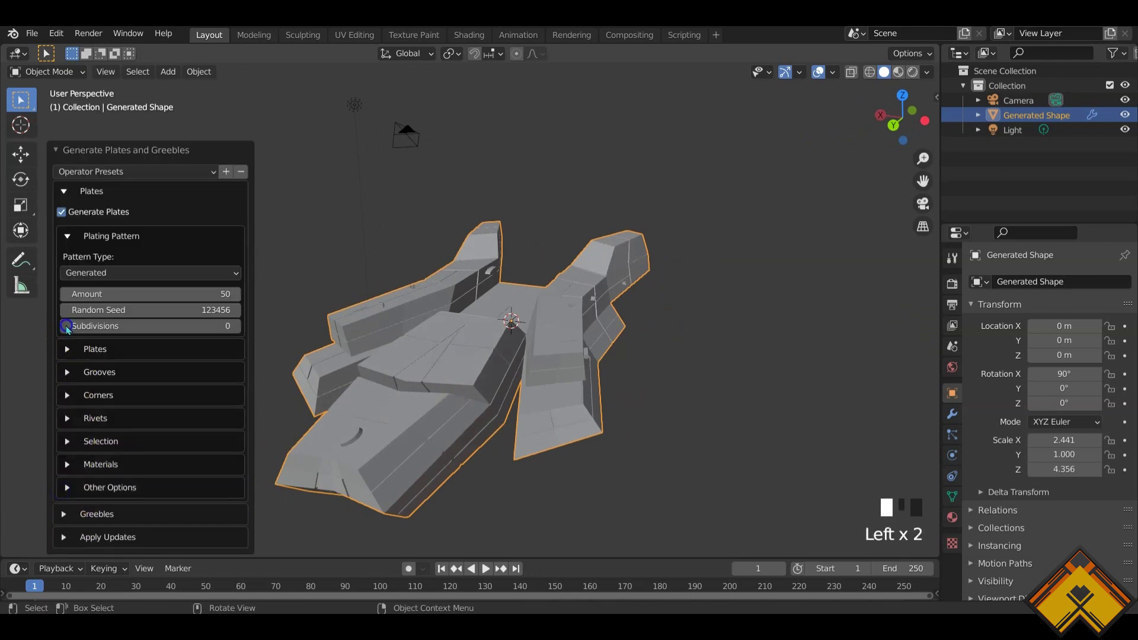
left_click(237, 311)
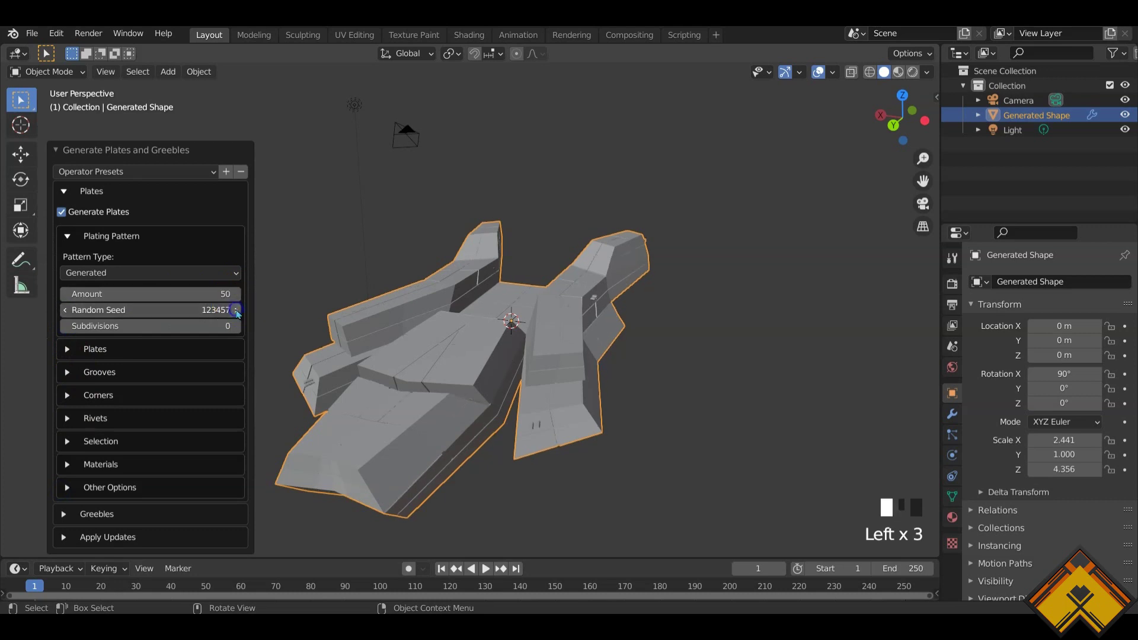
left_click(236, 311)
left_click(237, 310)
left_click(237, 311)
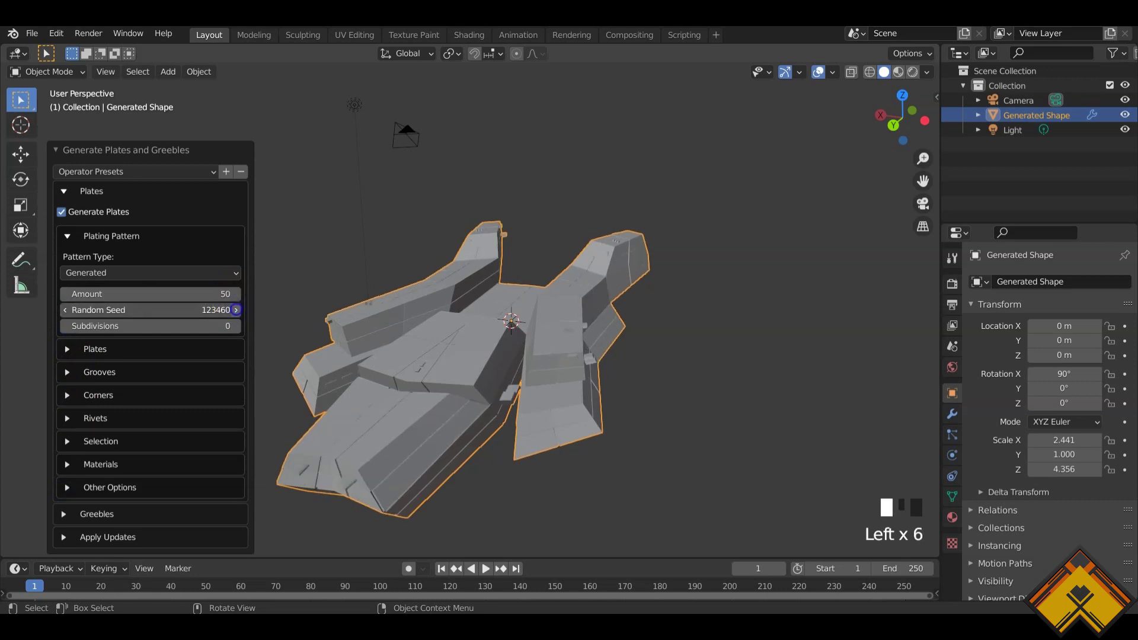
left_click(236, 311)
left_click(236, 310)
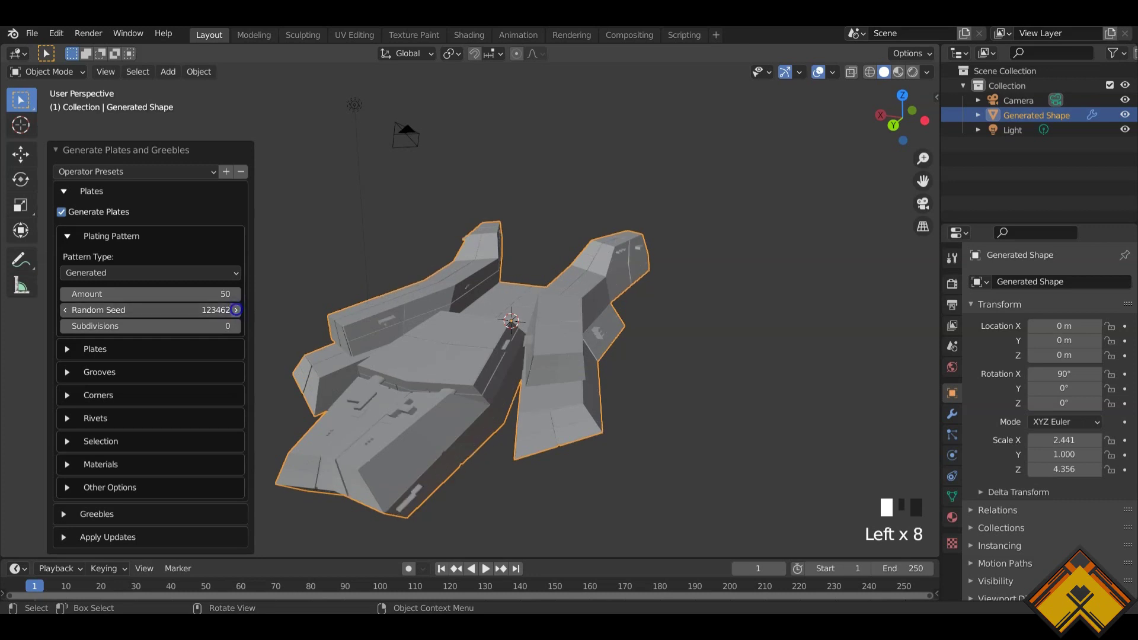
left_click(236, 311)
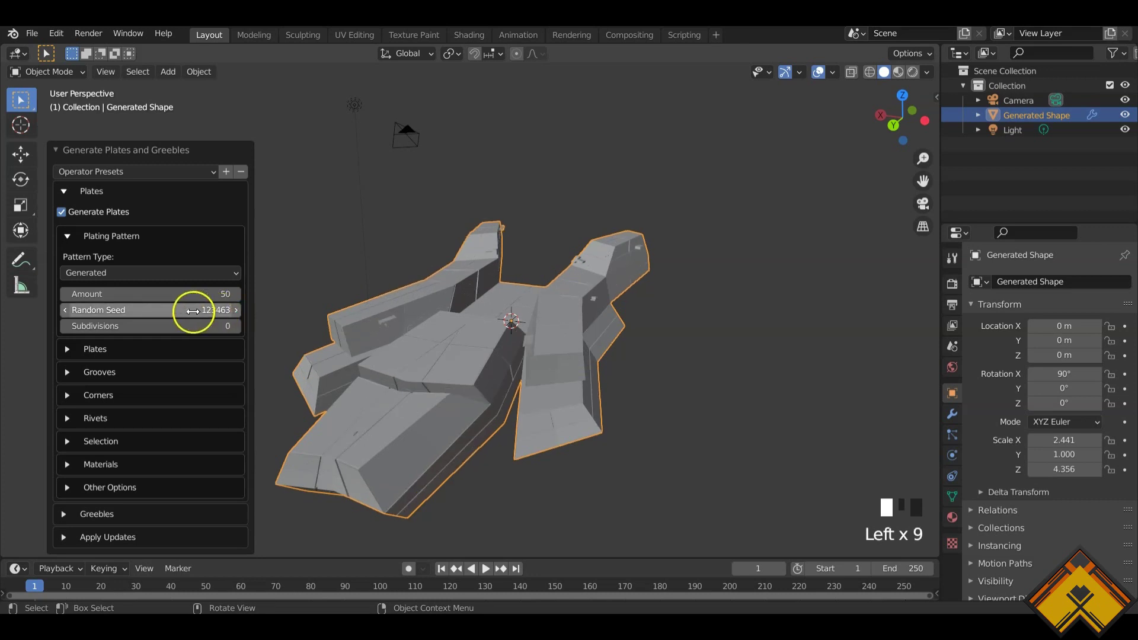
- Expand Greebles > Greeble Pattern and bump the greeble Random Seed to 123457
left_click(60, 515)
scroll(101, 464, "down", 5)
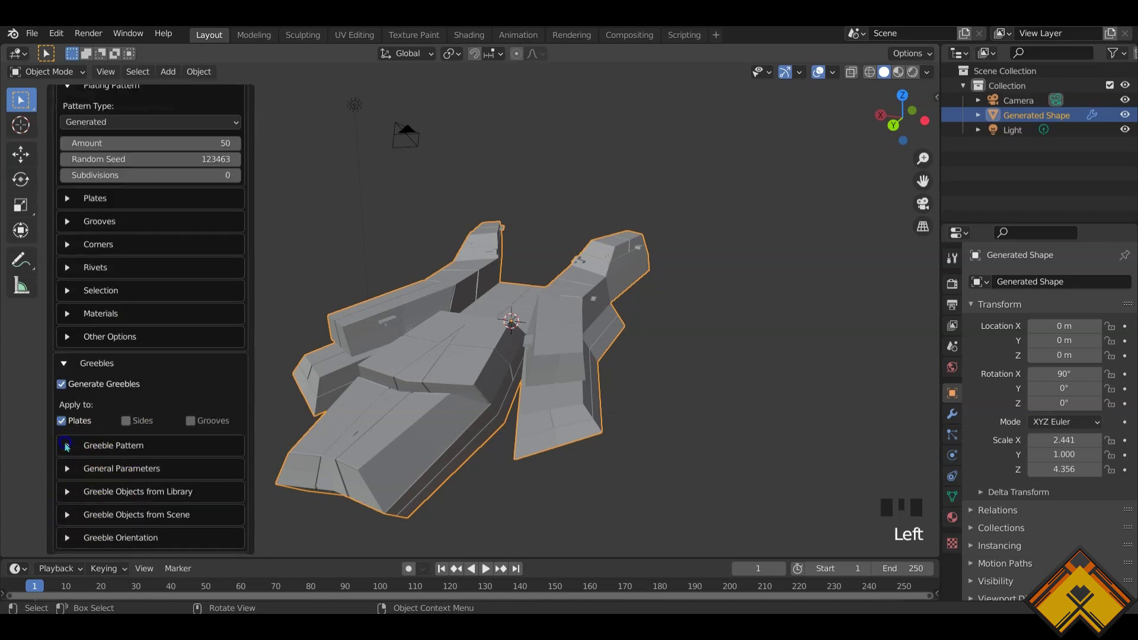
left_click(67, 446)
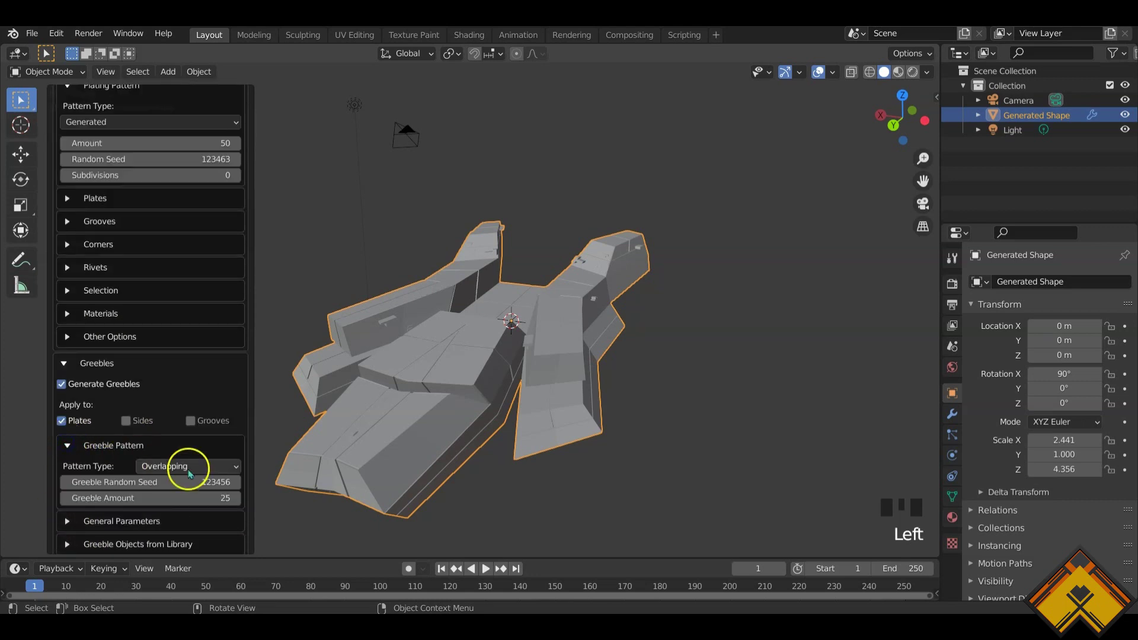
left_click(236, 483)
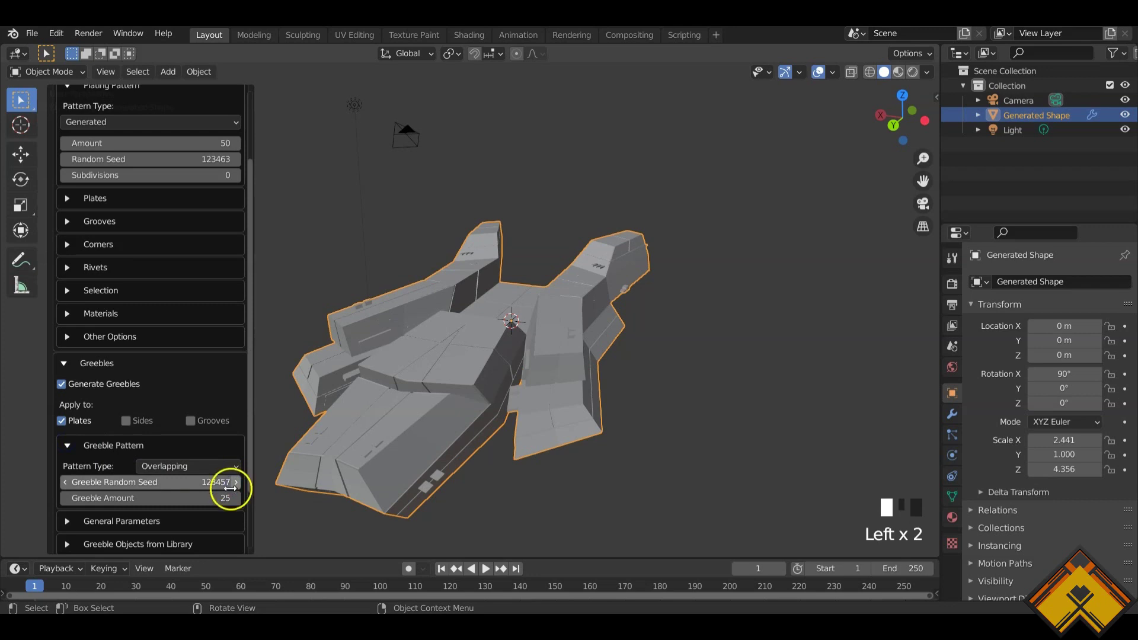
- Set the Greeble Amount to 150, then change it to 100
left_click(216, 498)
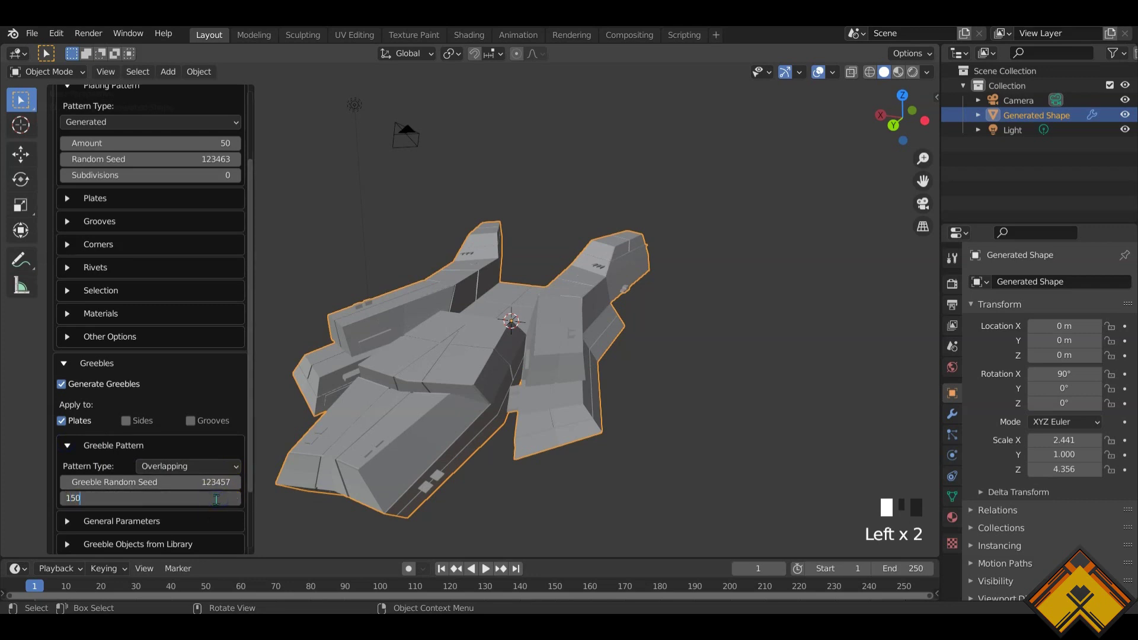
left_click(326, 498)
middle_click_drag(325, 503, 358, 436)
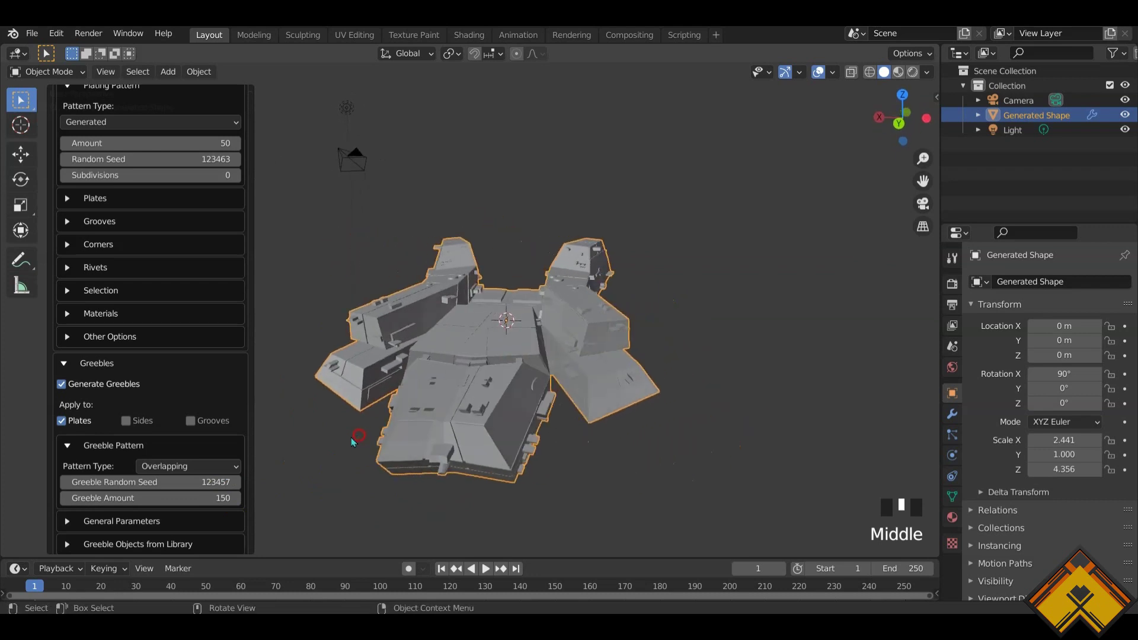
left_click(202, 495)
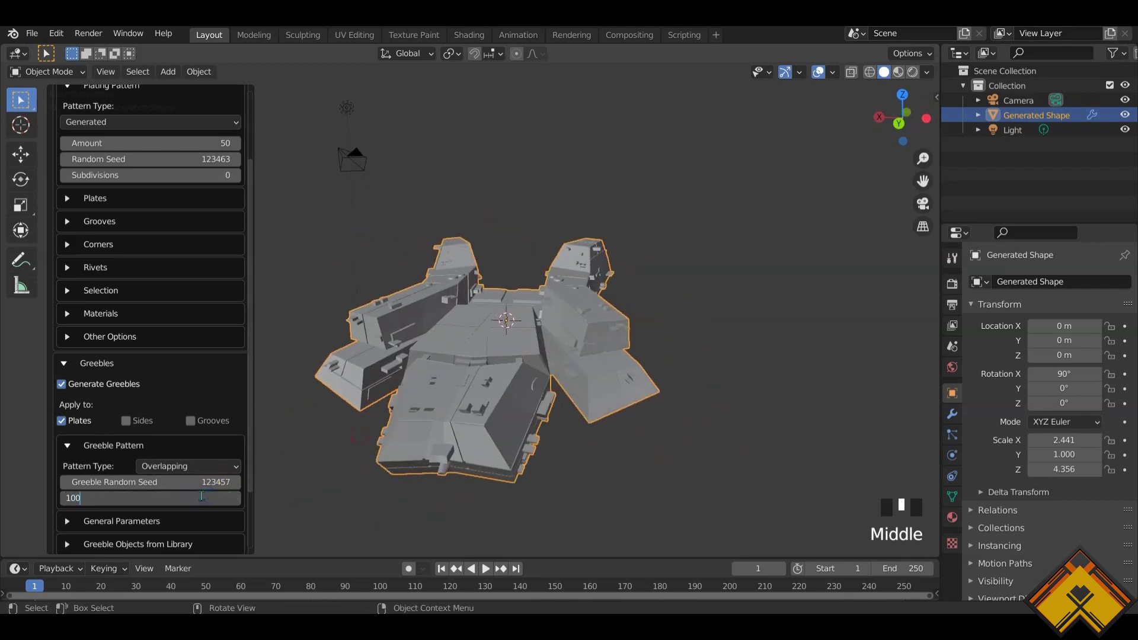
type("100")
key("Return")
middle_click_drag(350, 432, 303, 441)
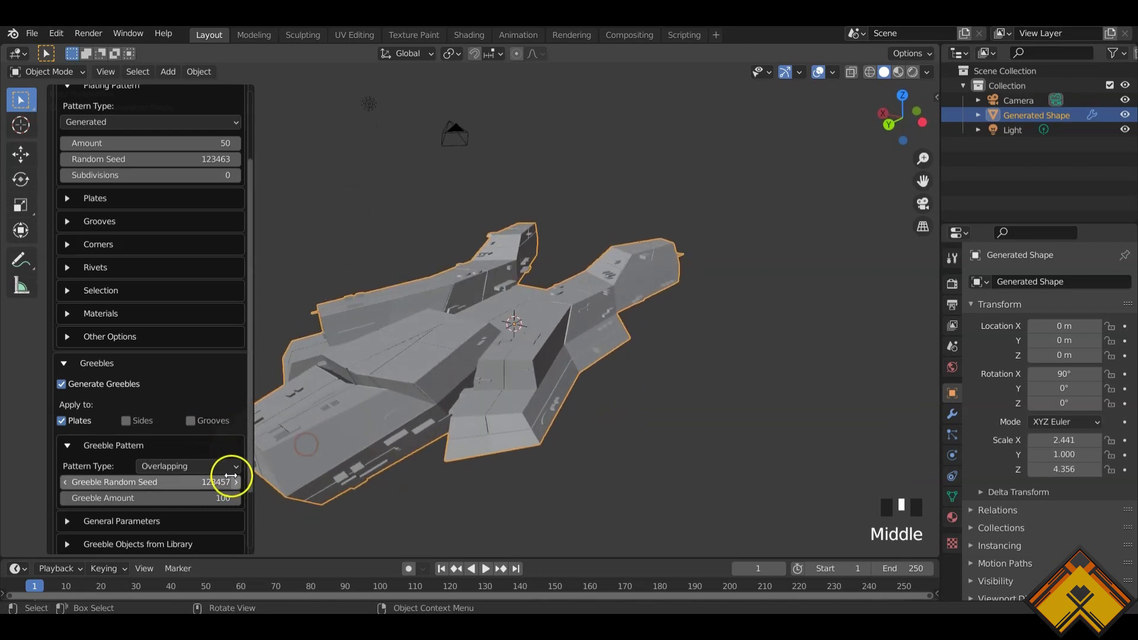
- Step the greeble Random Seed up to 123461, then deselect the ship
left_click(236, 482)
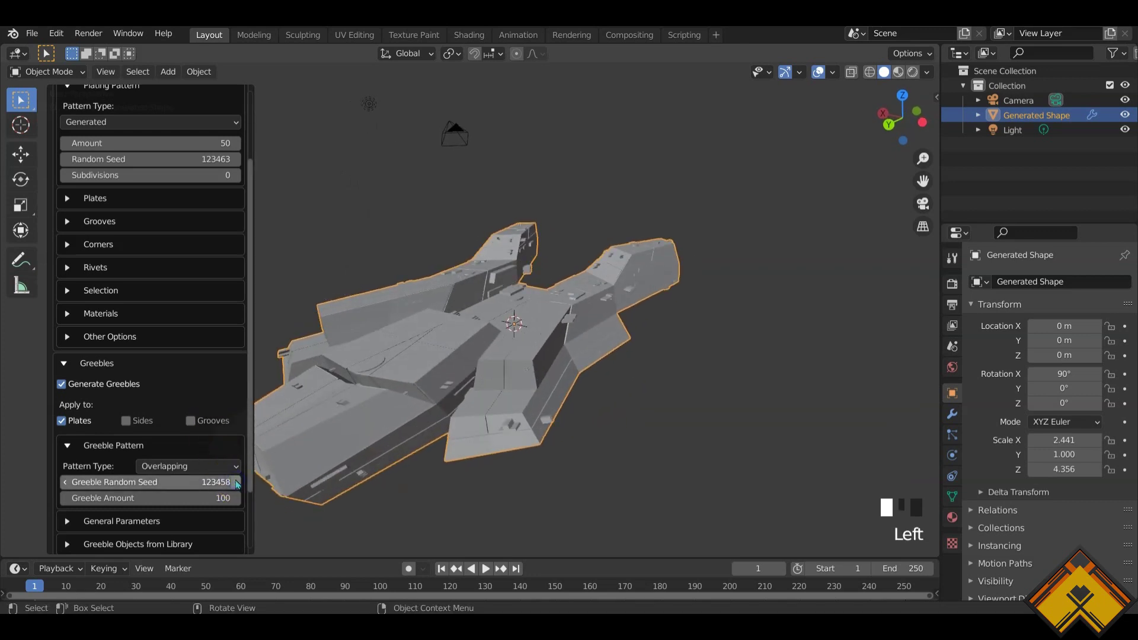
left_click(236, 482)
left_click(236, 482)
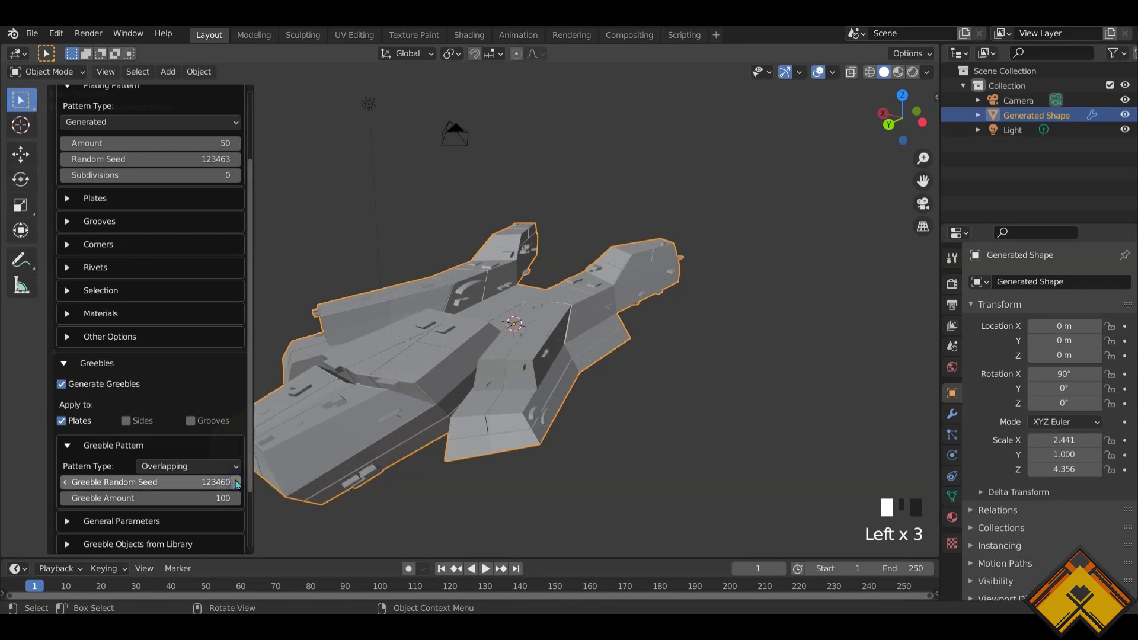
left_click(236, 482)
middle_click_drag(343, 457, 702, 445)
middle_click_drag(580, 452, 707, 429)
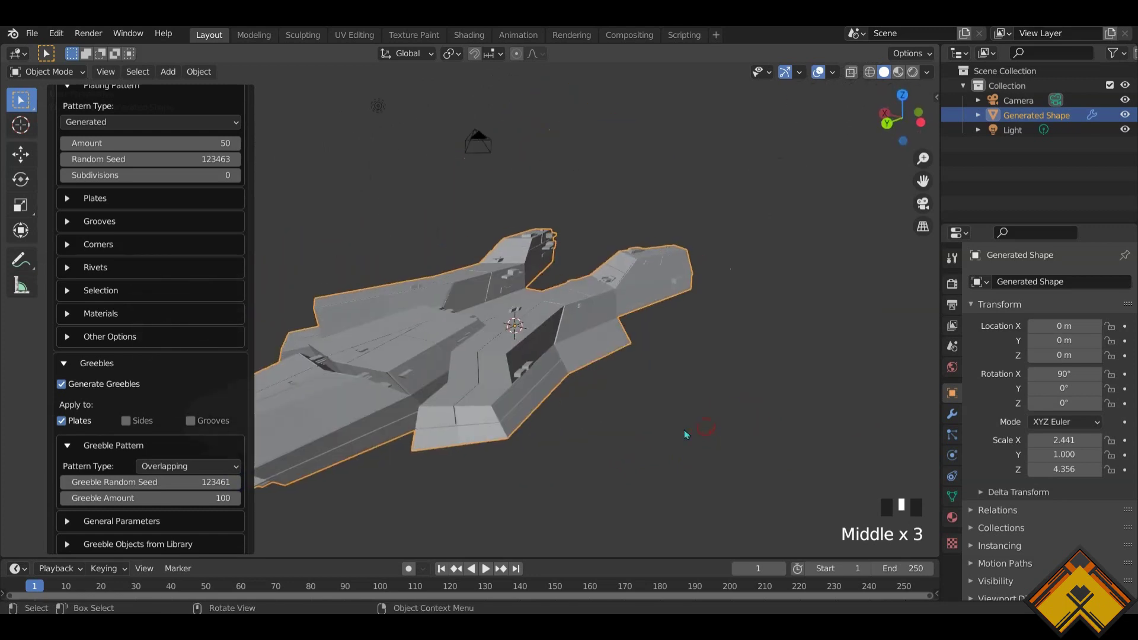
left_click(349, 223)
mouse_move(360, 432)
middle_mouse_down()
mouse_move(348, 427)
mouse_move(367, 425)
middle_mouse_up()
middle_click_drag(394, 249, 457, 339)
- Add an Area light and move it up to about Z 3.06 m above the ship
key("shift+a")
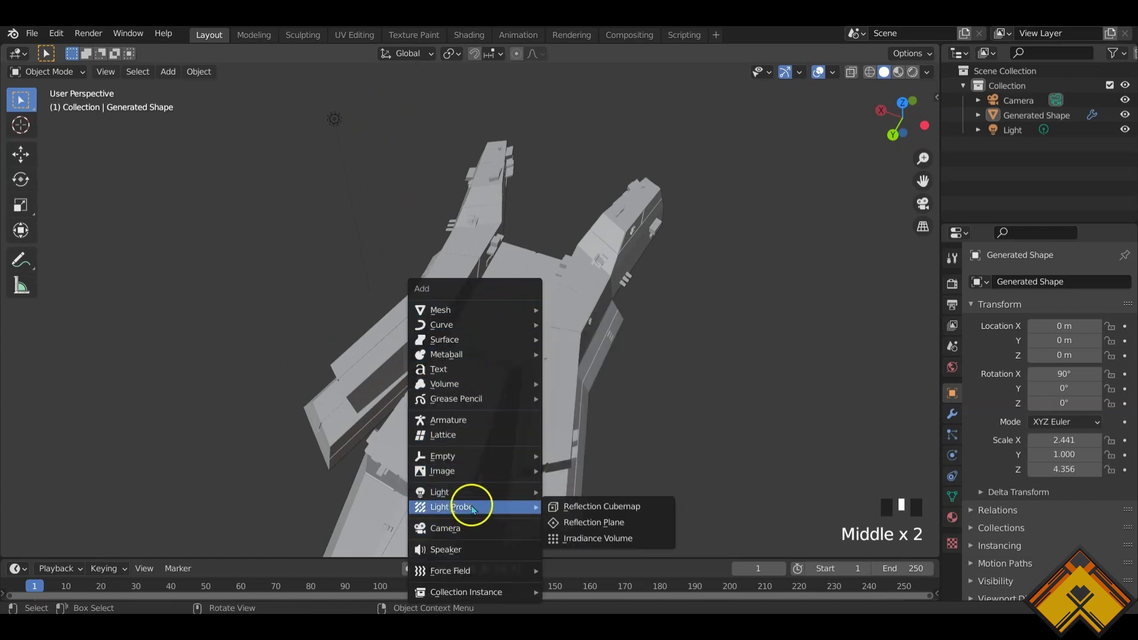
mouse_move(470, 491)
left_click(574, 540)
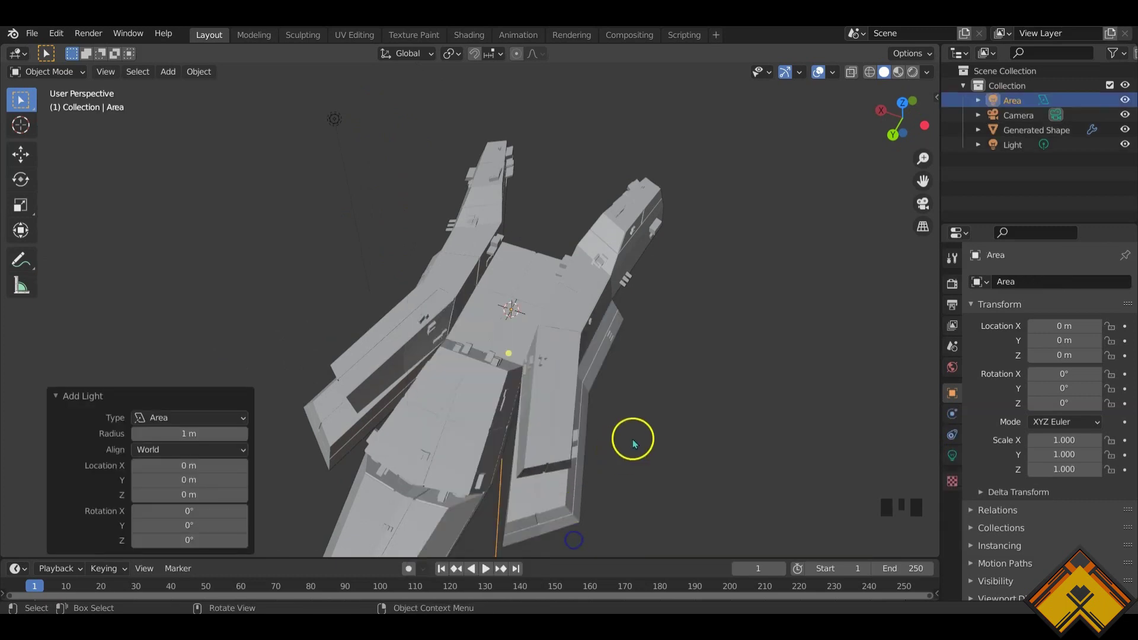
middle_click_drag(632, 437, 569, 341)
key("g")
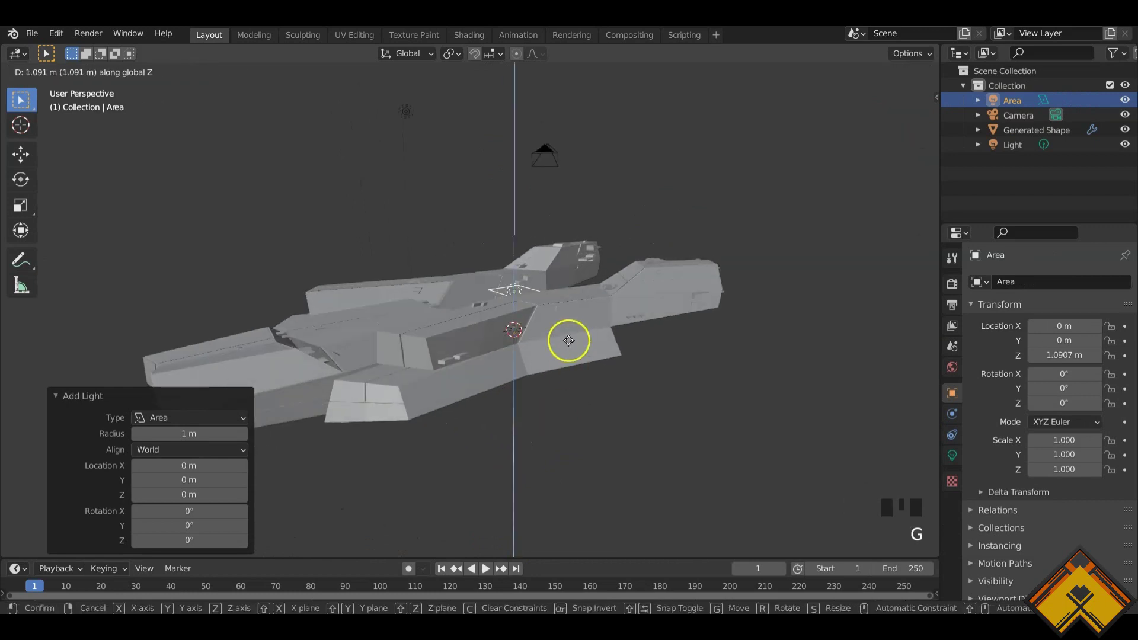
left_click(553, 261)
- Switch the viewport shading to Rendered to show the lit hull against the starfield
key("z")
left_click(522, 217)
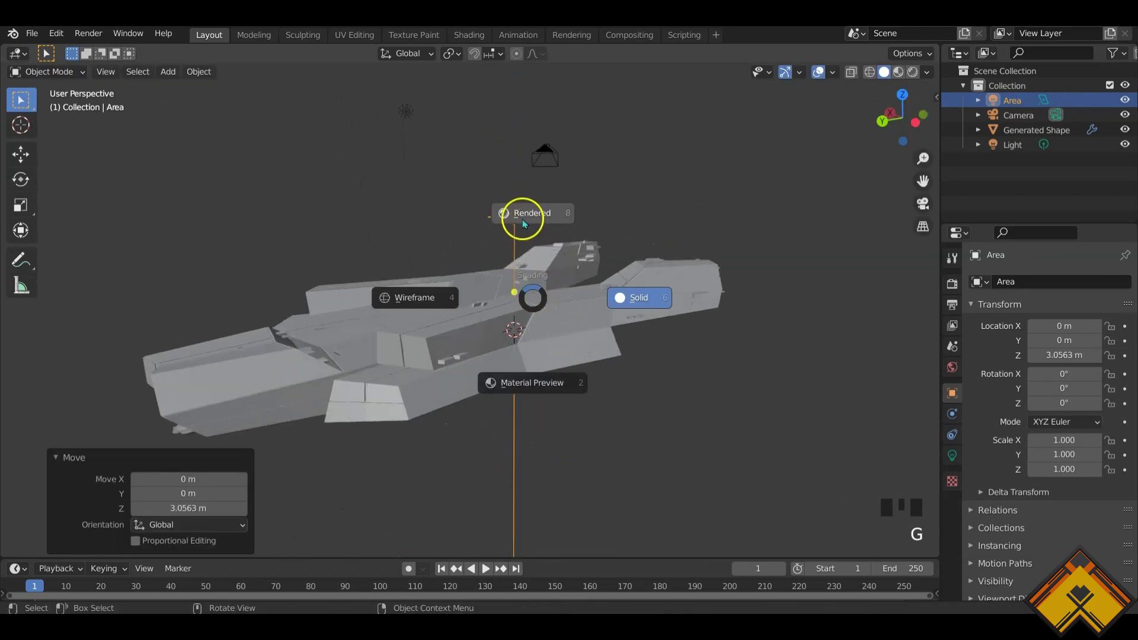
middle_click_drag(437, 358, 433, 394)
scroll(461, 361, "down", 3)
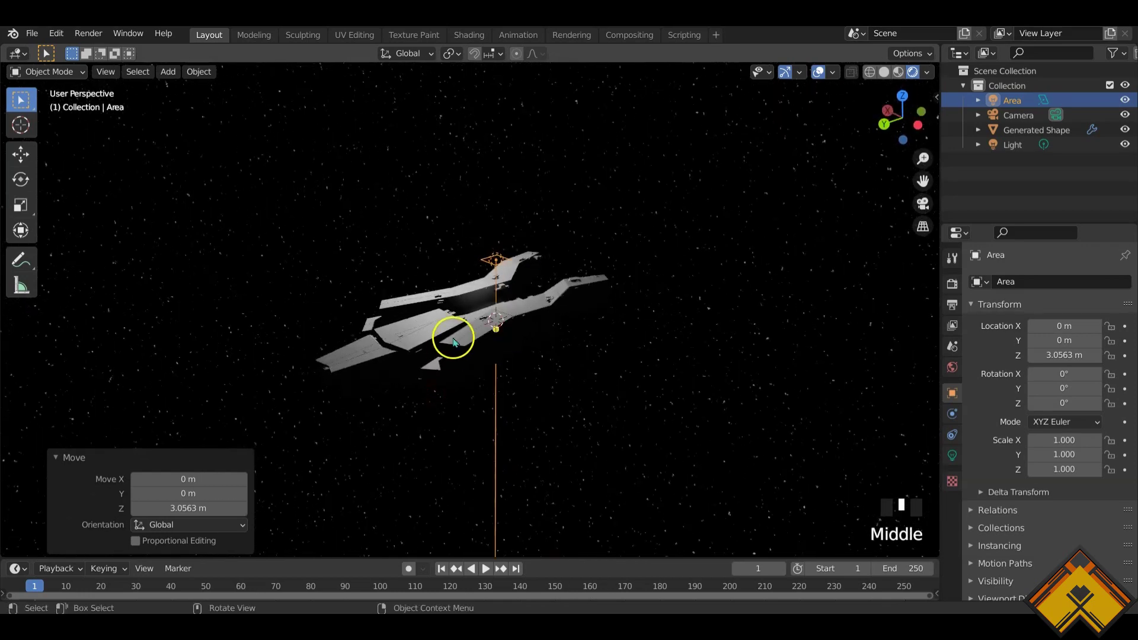
- Move the Area light to Y 11.978 m and rotate it -108° about X
key("g")
key("y")
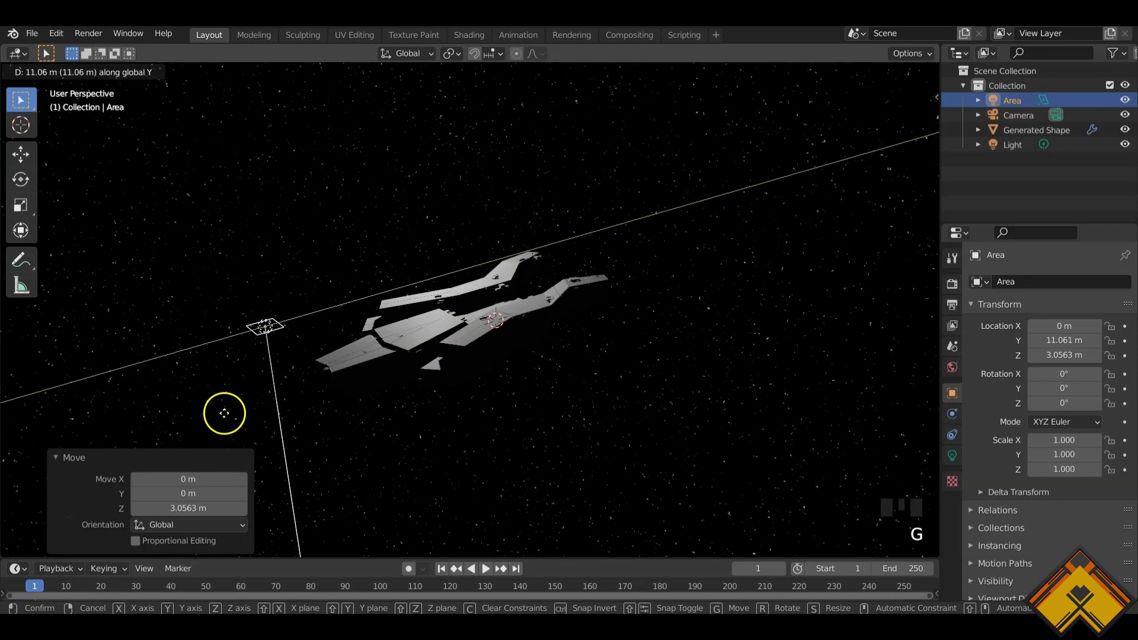
left_click(201, 422)
key("r")
key("x")
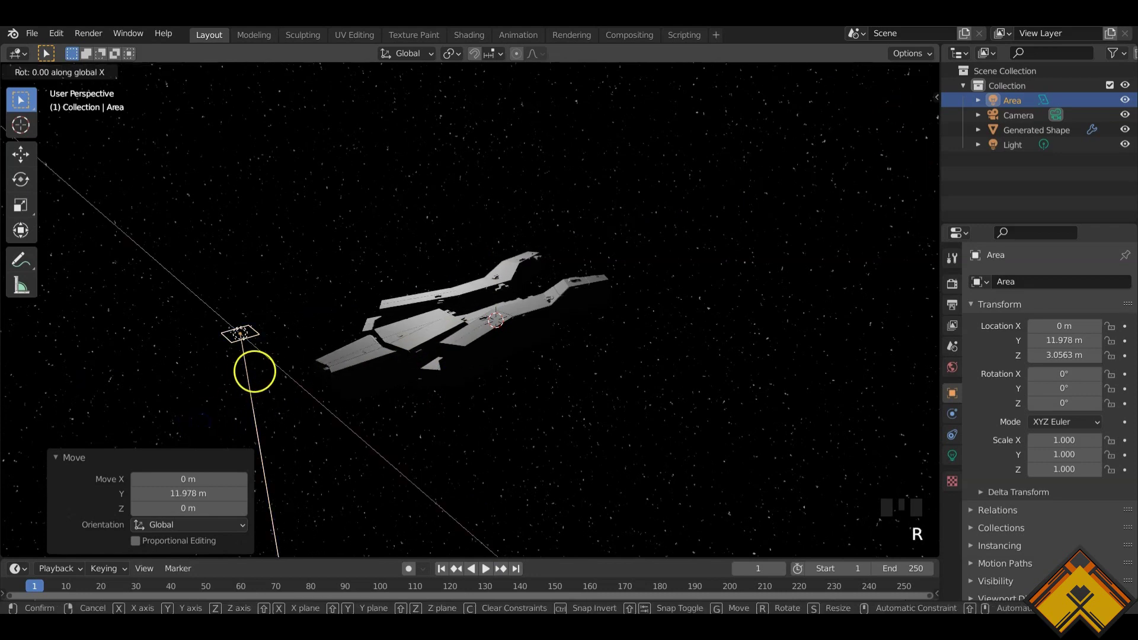
left_click(299, 297)
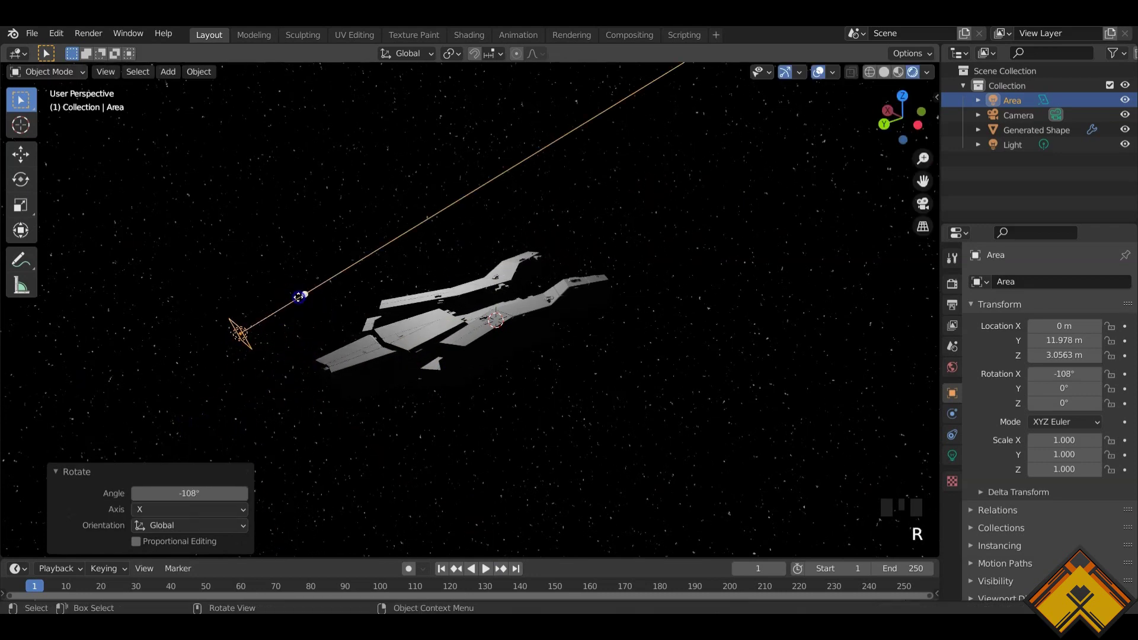
- Lower the light to Z -1.1647 m and scale it to 3.618
key("g")
key("z")
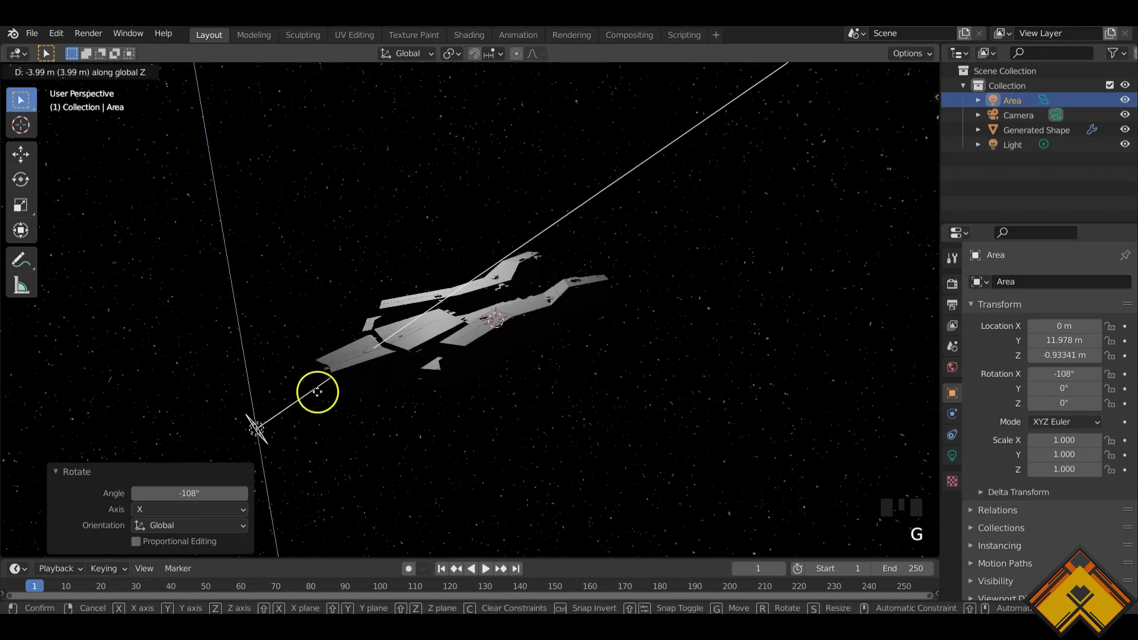
left_click(316, 396)
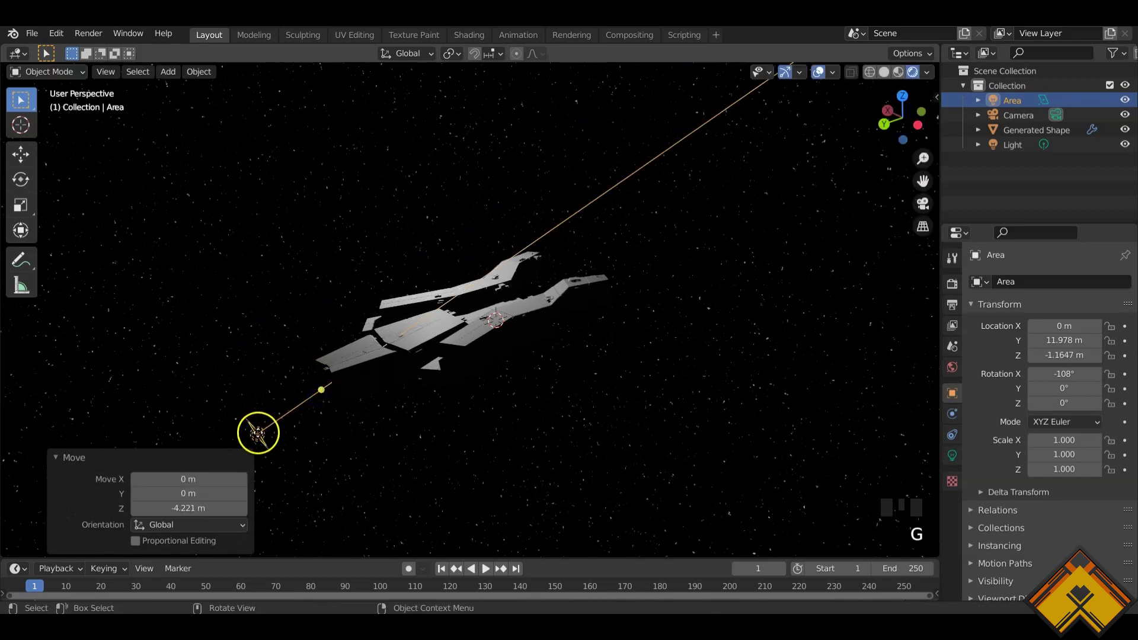
key("s")
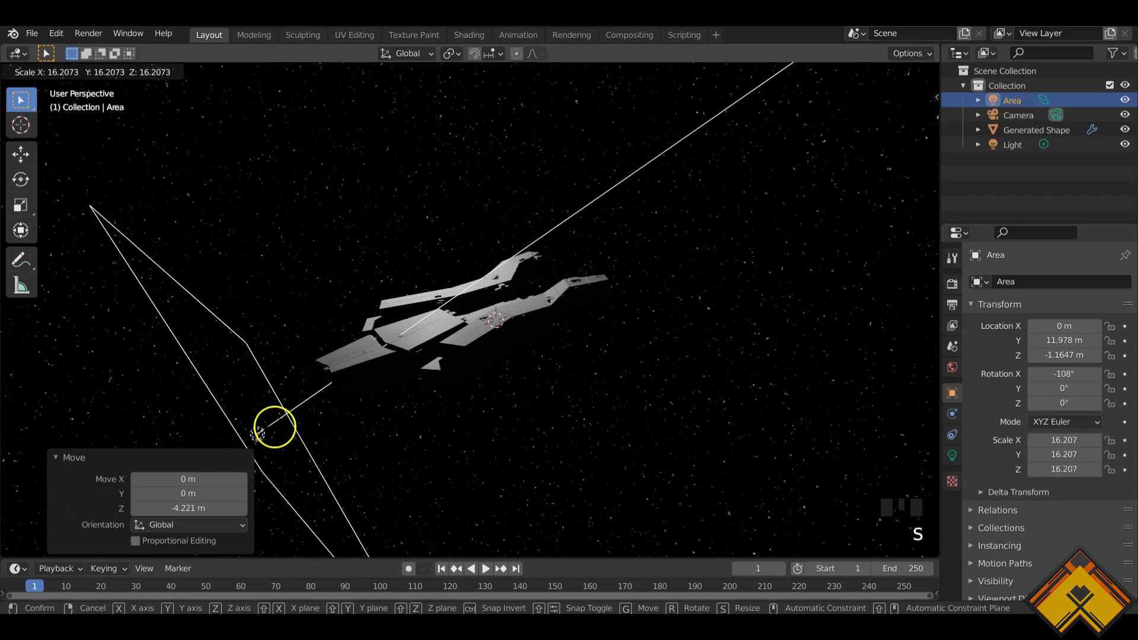
right_click(314, 413)
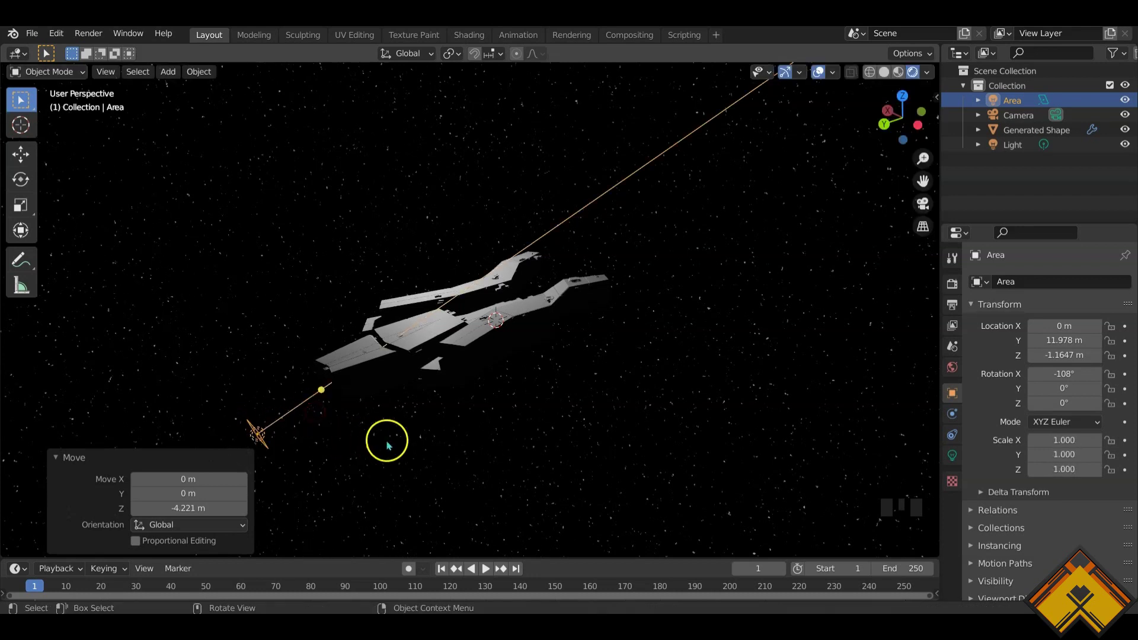
key("s")
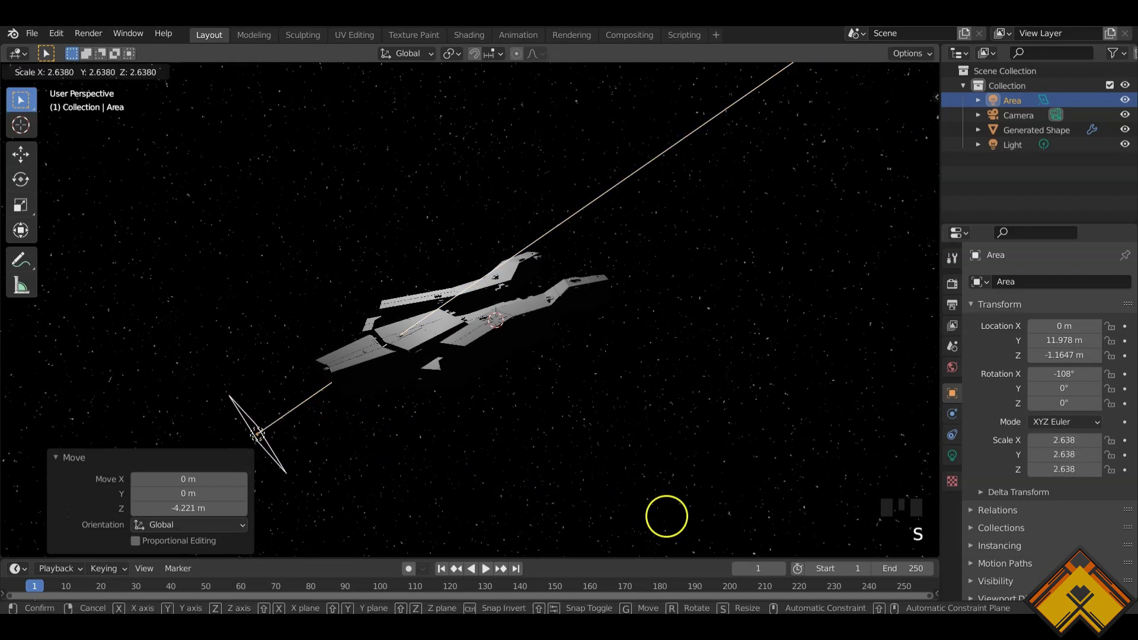
left_click(821, 74)
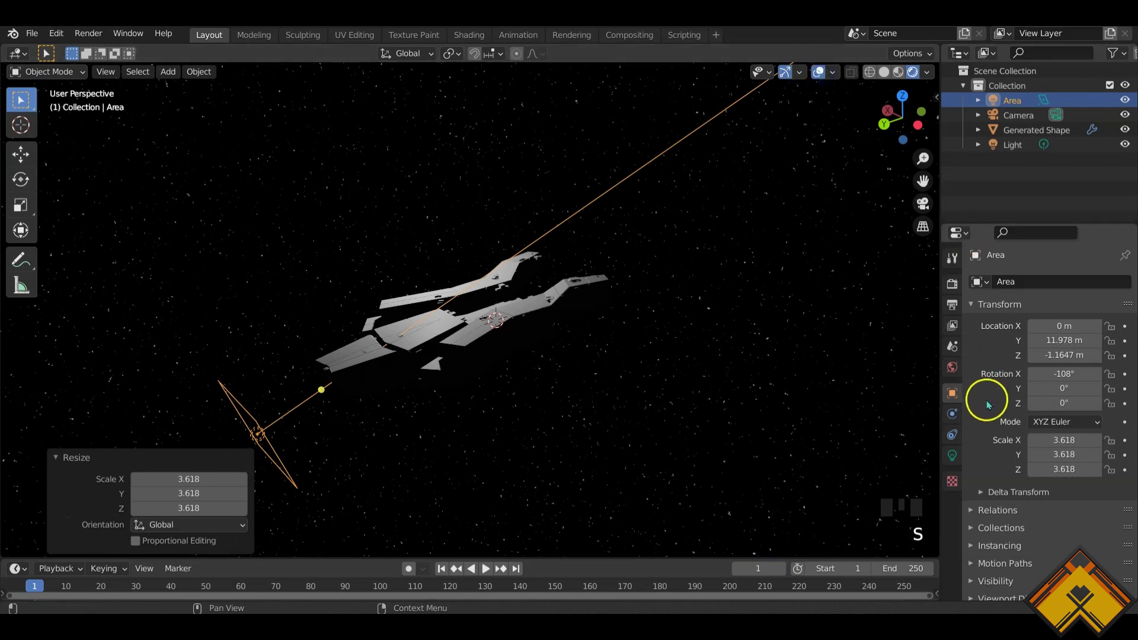
- In the Light data properties, set the Area light's Power to 1000 W, then 500 W
left_click(952, 456)
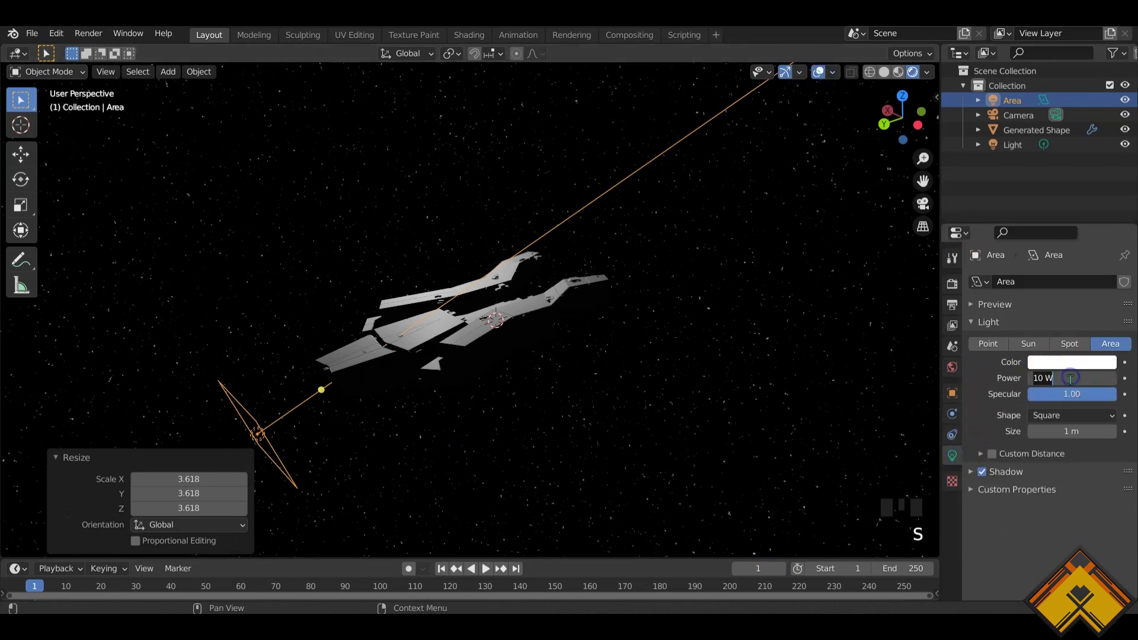
key("Return")
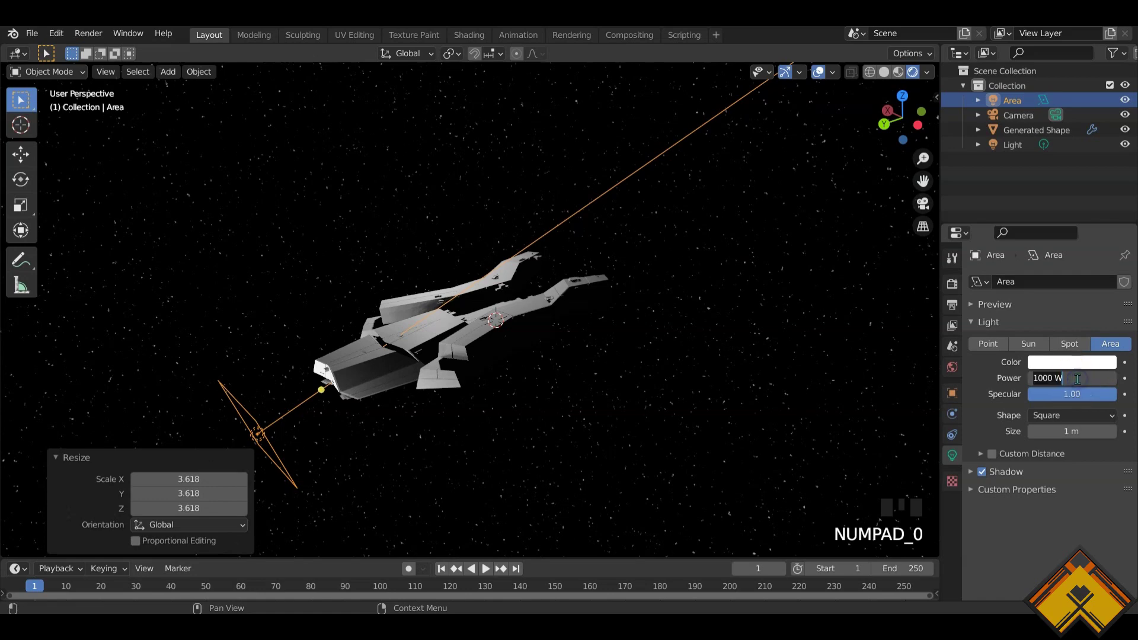
key("Return")
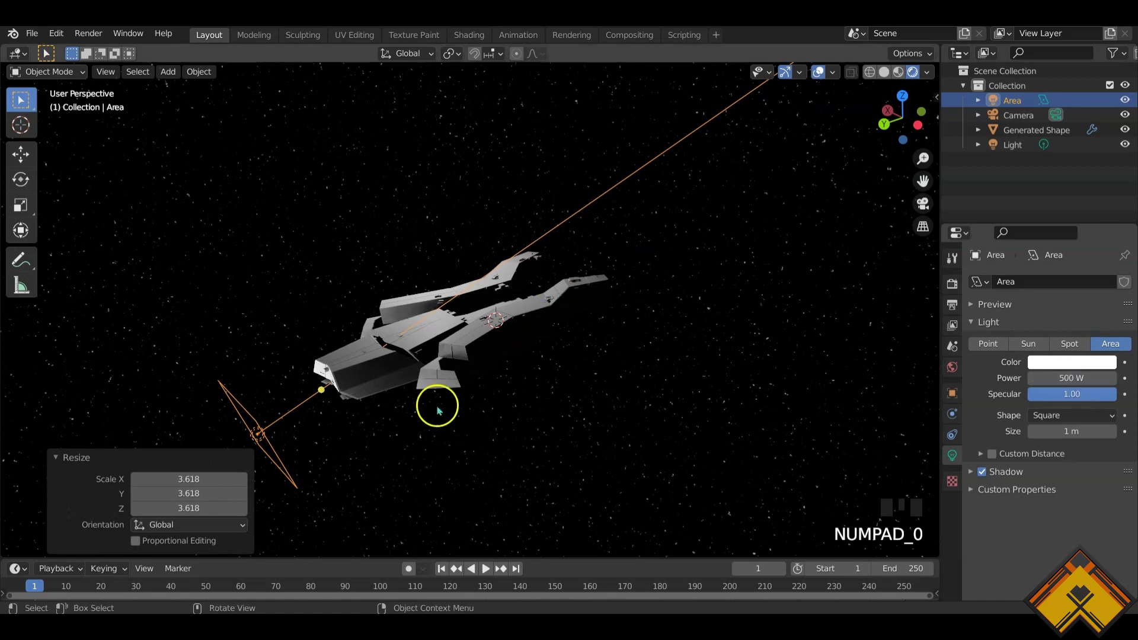
middle_click_drag(439, 410, 627, 384)
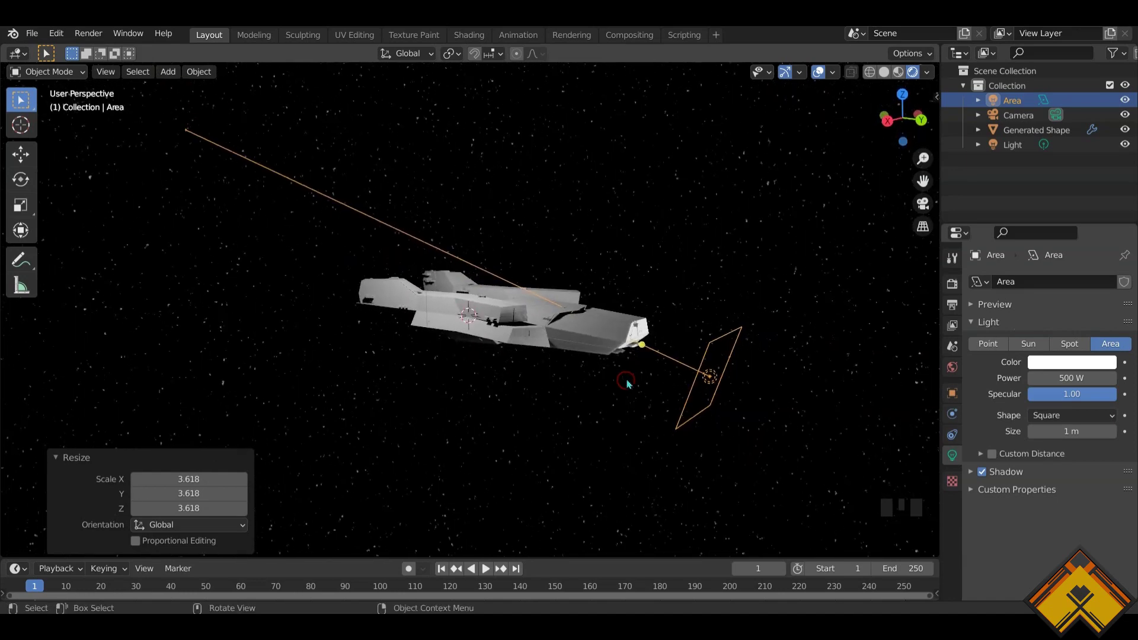
- Move the light a further -6.4165 m along Z below the ship, then deselect it
key("g")
key("z")
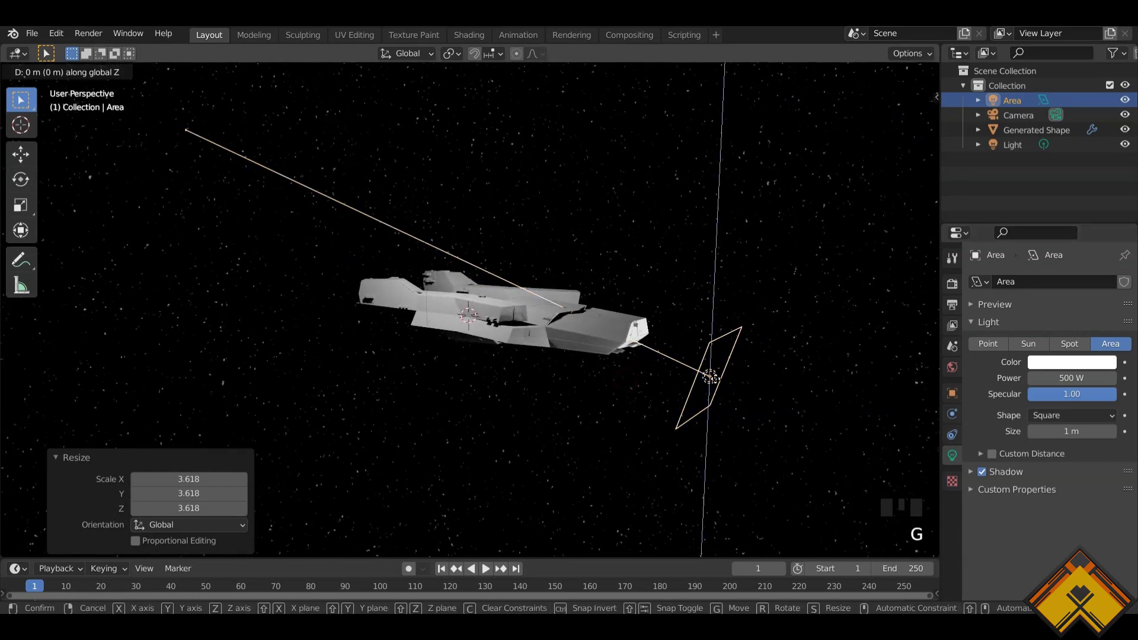
left_click(729, 529)
middle_click_drag(794, 478, 605, 400)
scroll(735, 435, "up", 3)
left_click(718, 401)
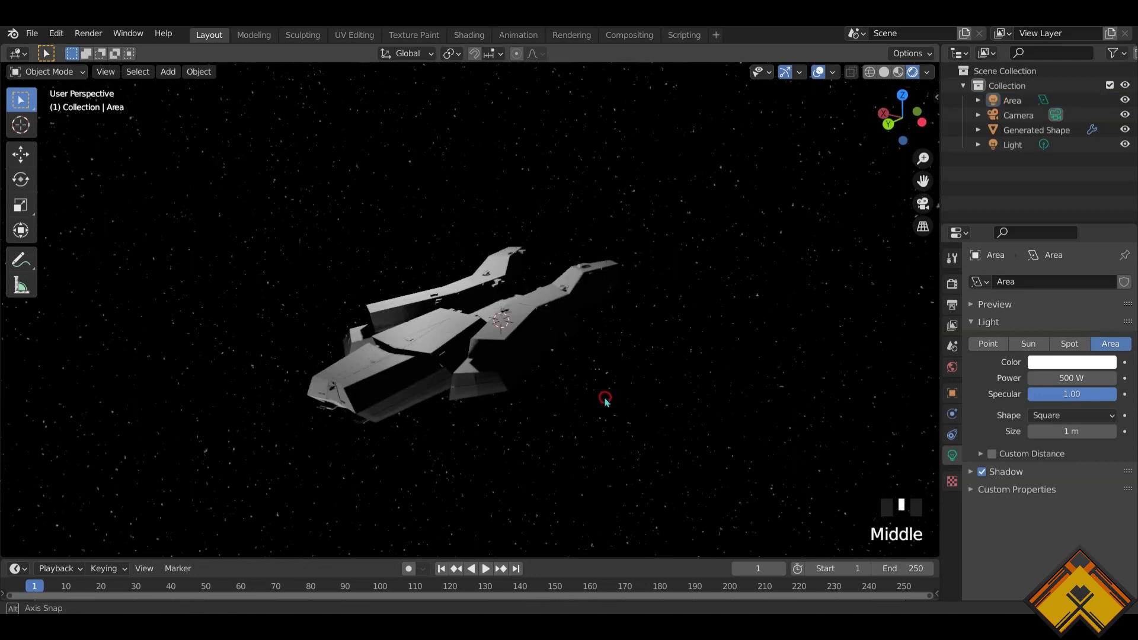